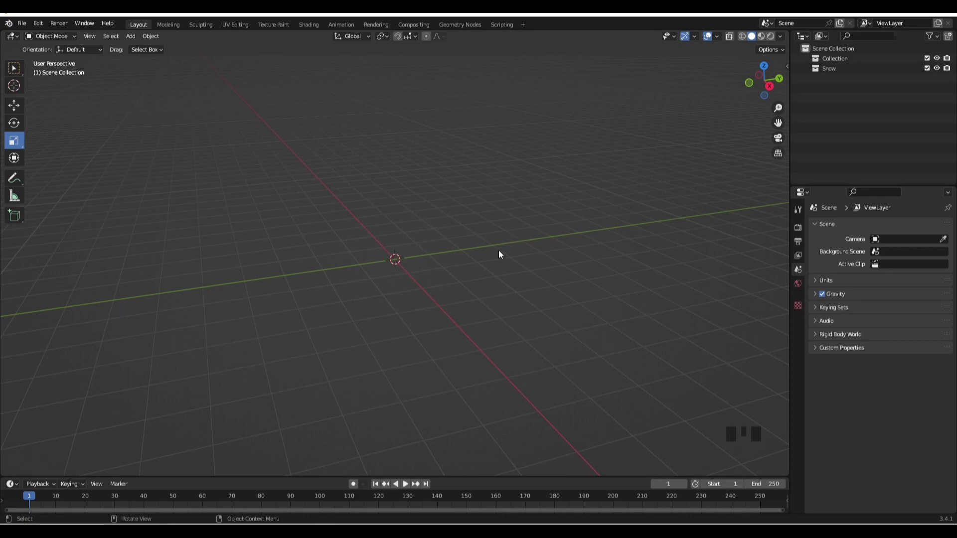
# Scroll the viewport to view the cube at the origin beside the Snow collection
pyautogui.scroll(-1, 195, 169)
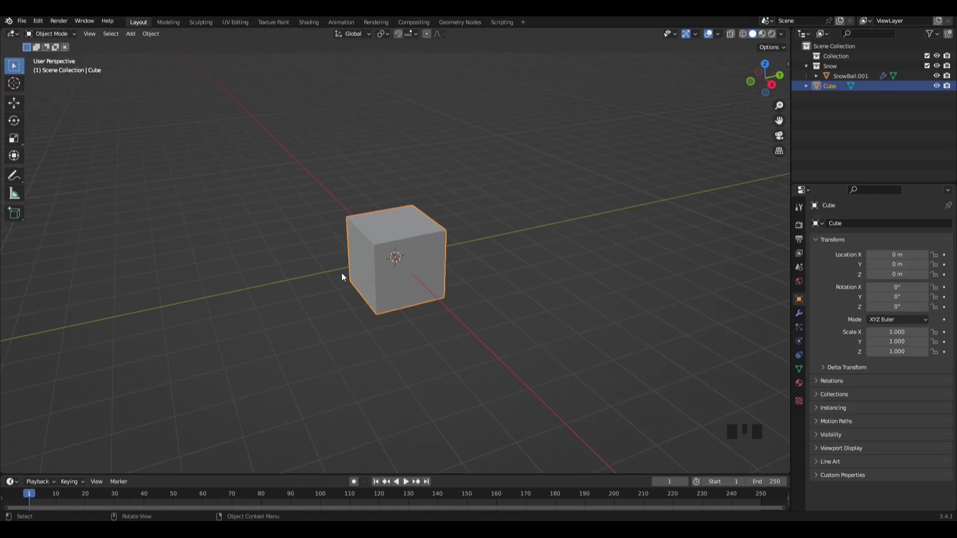
# Search the add-ons for 'real snow', enable Object: Real Snow, and close Preferences
pyautogui.click(35, 21)
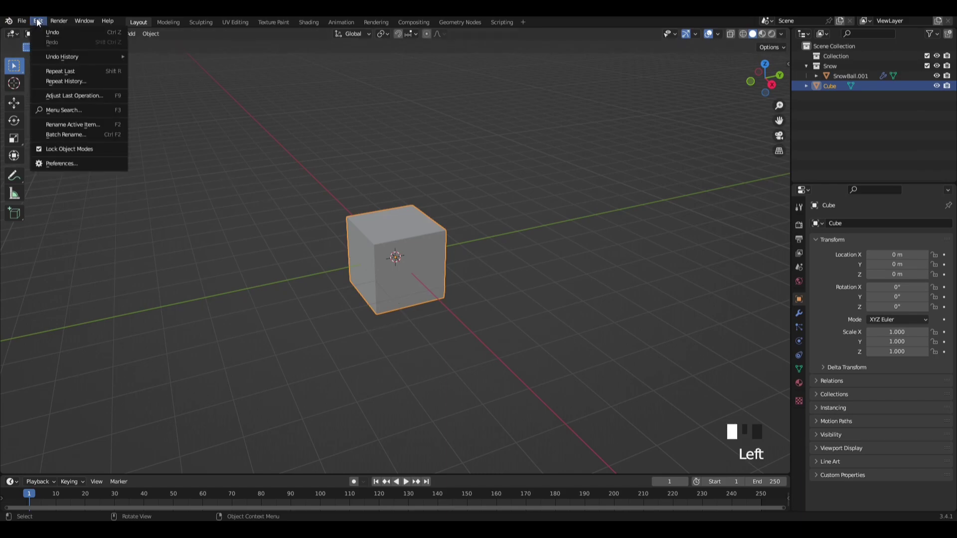
pyautogui.click(61, 168)
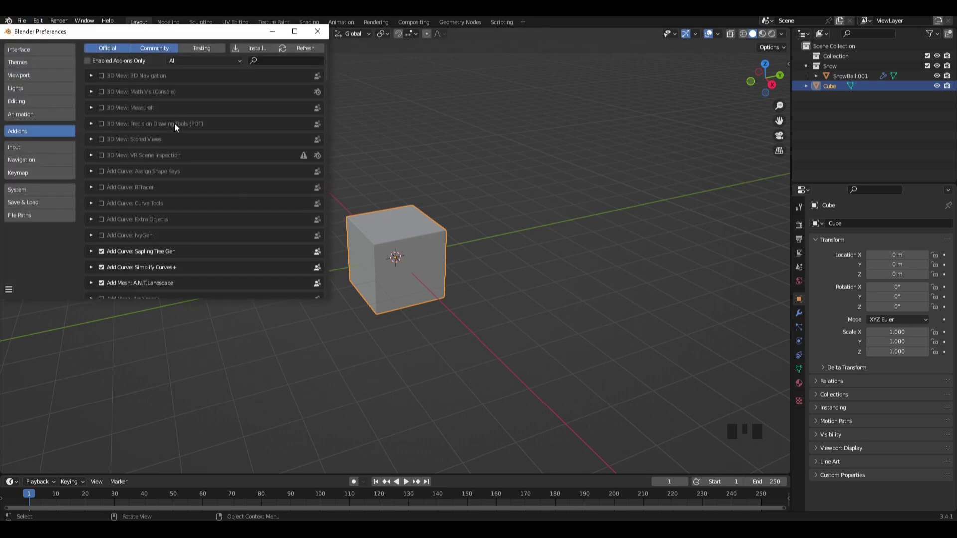
pyautogui.click(269, 61)
pyautogui.write('real snow')
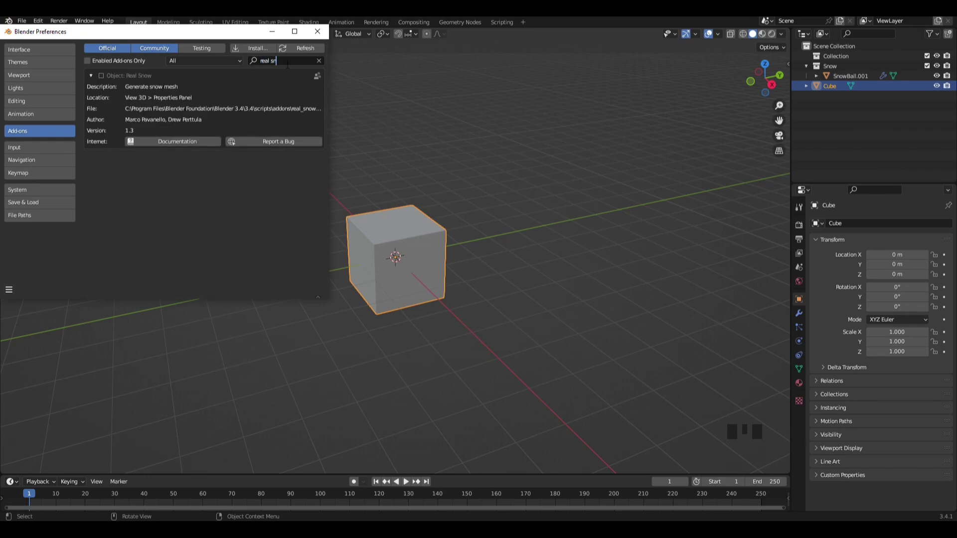
pyautogui.click(101, 76)
pyautogui.click(91, 75)
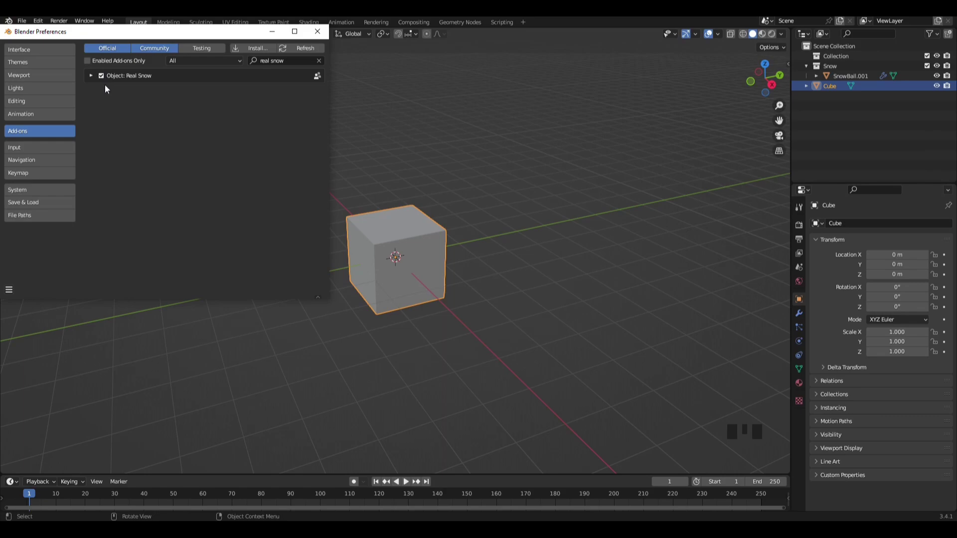
pyautogui.click(317, 33)
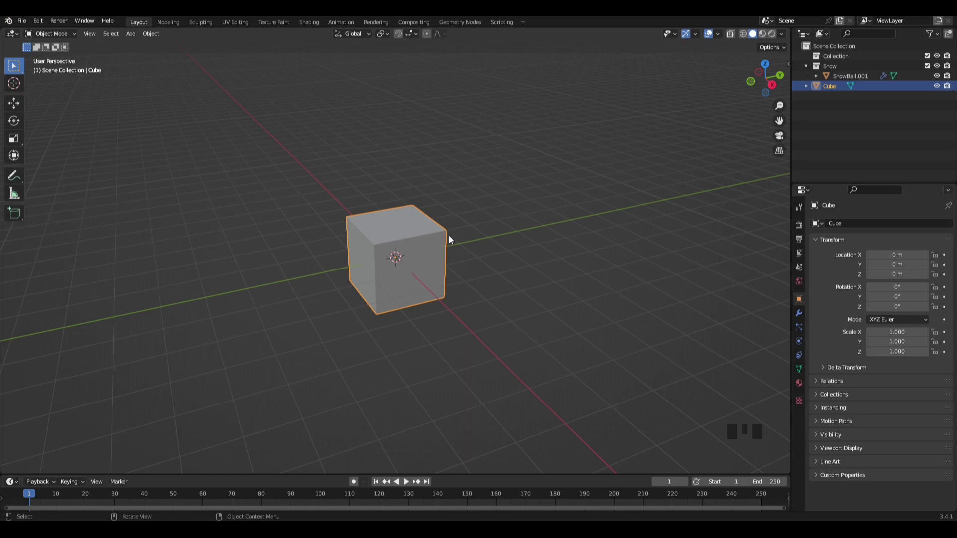
# Show the N sidebar and browse the add-on tabs such as Landscape and Substance 3D
pyautogui.press('n')
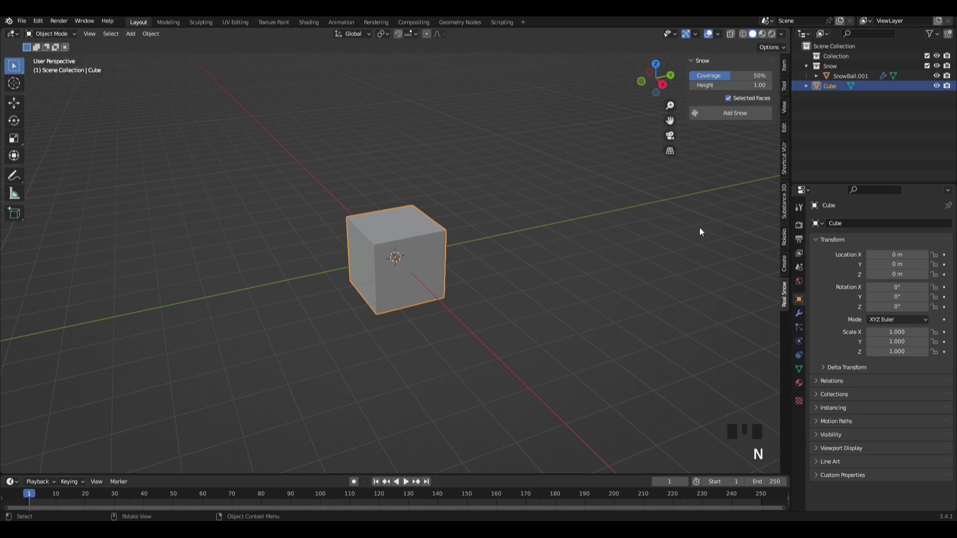
pyautogui.click(785, 201)
pyautogui.click(784, 237)
pyautogui.click(785, 264)
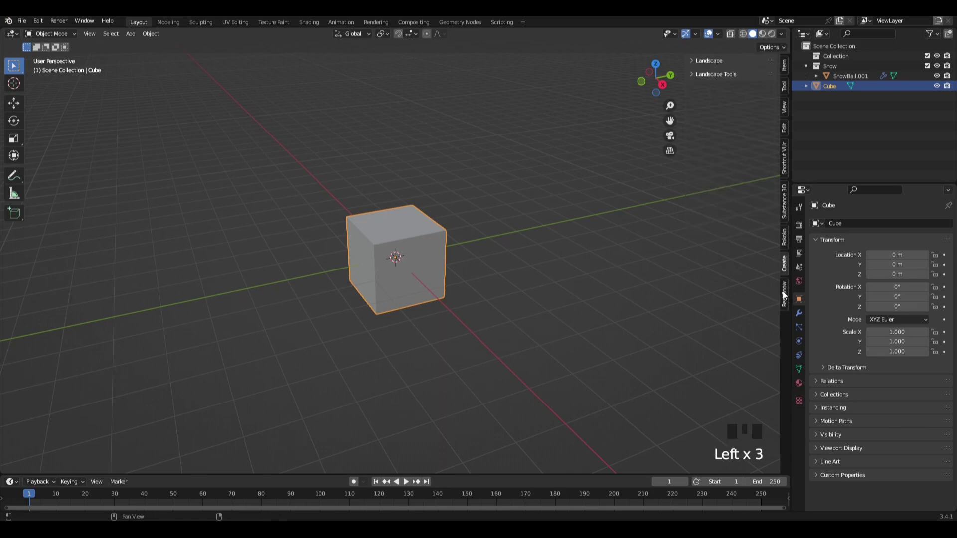
pyautogui.click(784, 298)
pyautogui.click(785, 265)
pyautogui.click(785, 237)
pyautogui.click(784, 202)
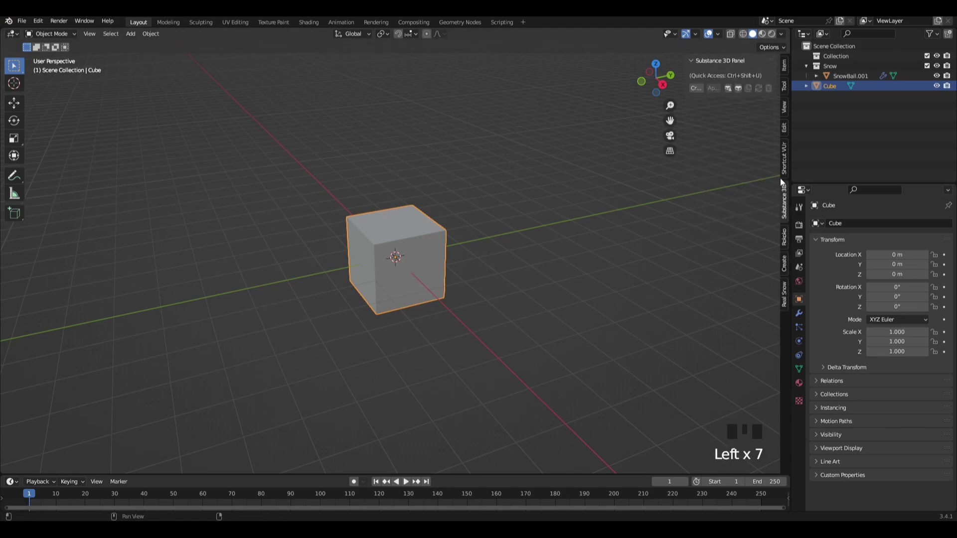
pyautogui.click(784, 159)
# Browse the built-in Edit, View, Tool and Item tabs, then settle on Real Snow
pyautogui.click(785, 125)
pyautogui.click(784, 106)
pyautogui.click(784, 86)
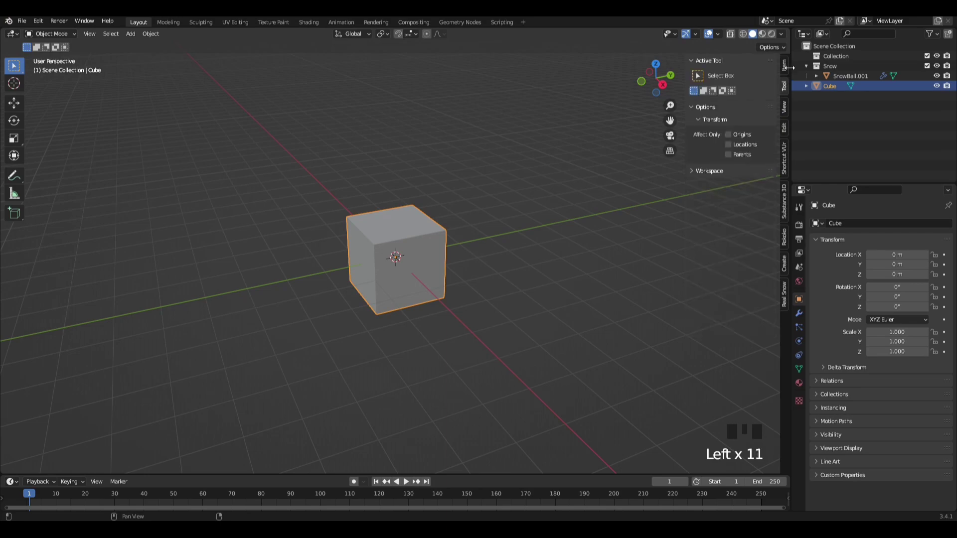
pyautogui.click(789, 68)
pyautogui.click(785, 68)
pyautogui.click(784, 68)
pyautogui.click(784, 107)
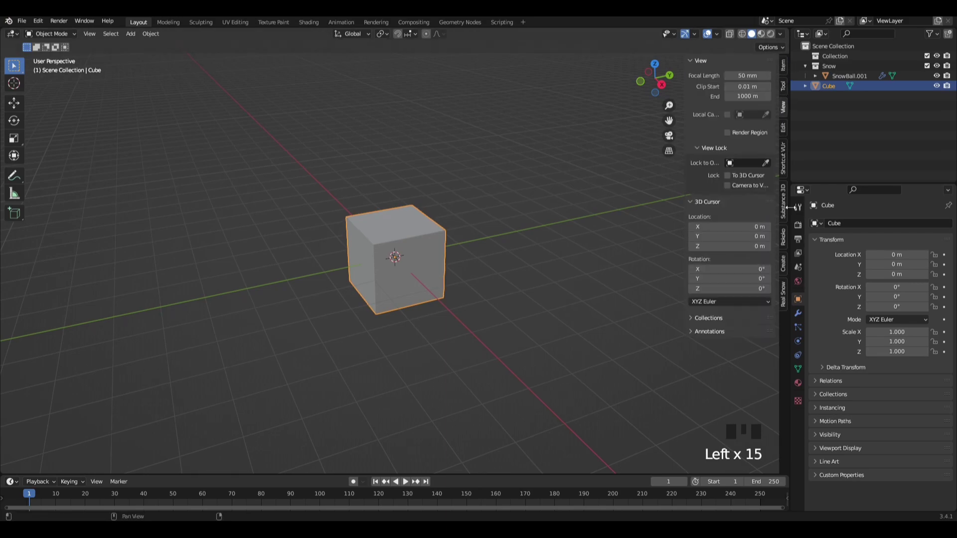
pyautogui.click(783, 304)
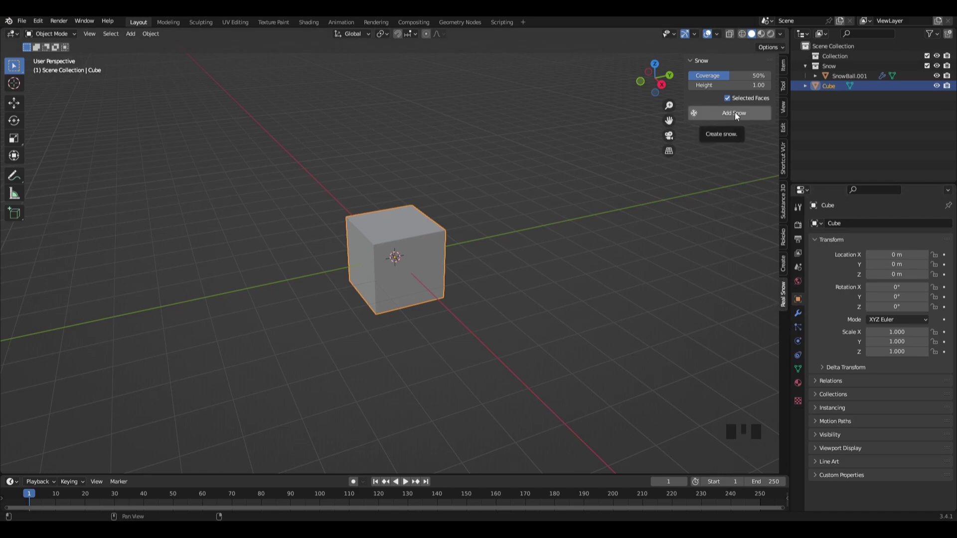
# Generate snow on the cube at 84% coverage, inspect it, then undo it
pyautogui.moveTo(729, 75); pyautogui.dragTo(756, 75)
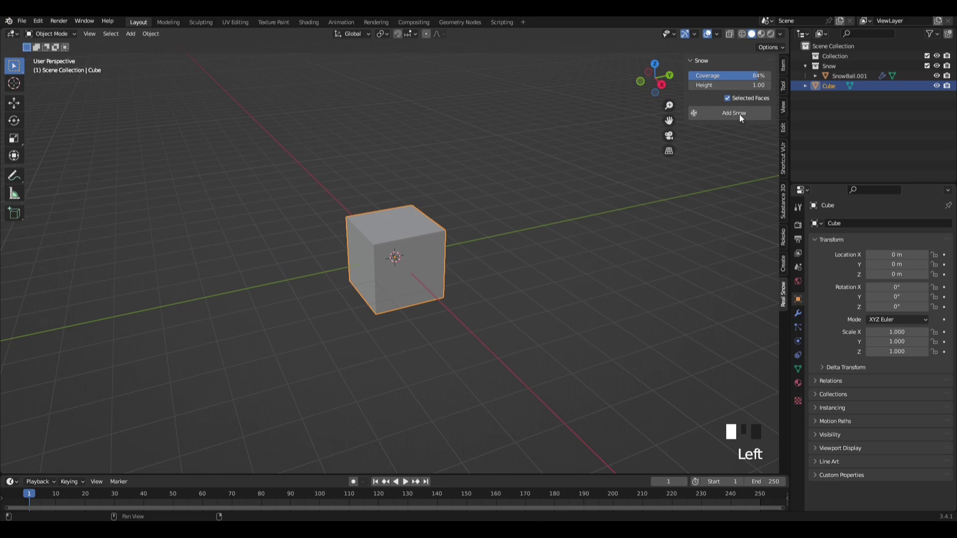
pyautogui.click(740, 116)
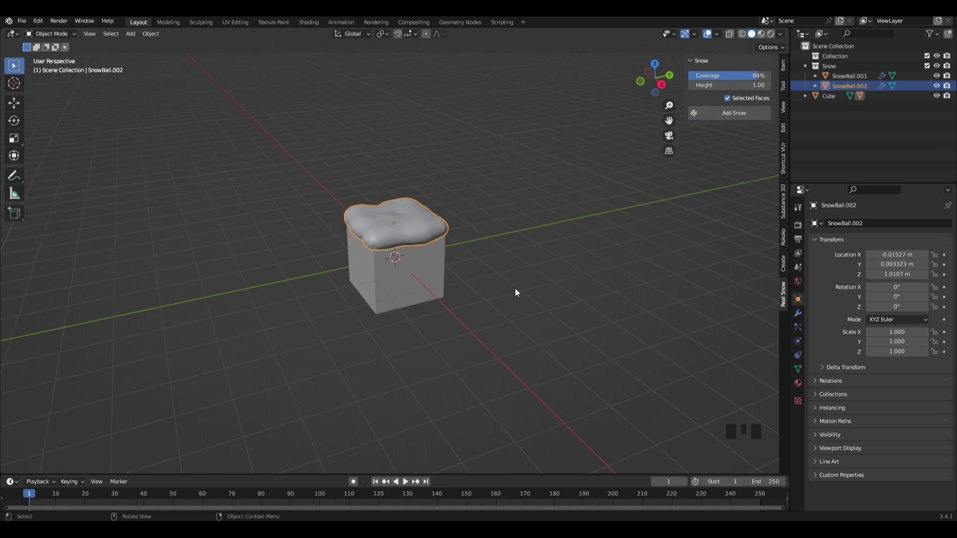
pyautogui.scroll(2, 377, 303)
pyautogui.scroll(1, 457, 319)
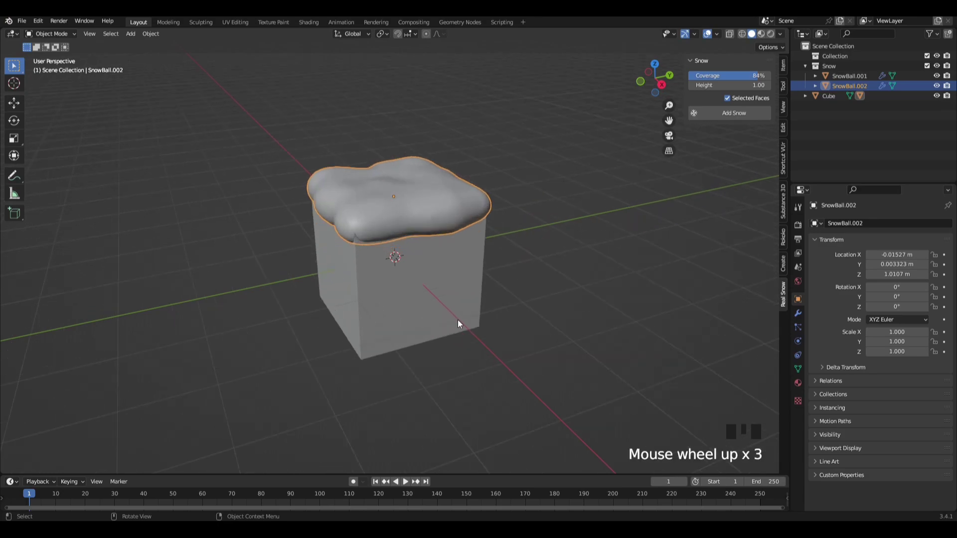
pyautogui.moveTo(457, 319); pyautogui.dragTo(386, 304, button='middle')
pyautogui.hotkey('ctrl', 'z')
# Try snow at 18% coverage on the reselected cube, then undo the extra layer
pyautogui.moveTo(750, 75); pyautogui.dragTo(704, 76)
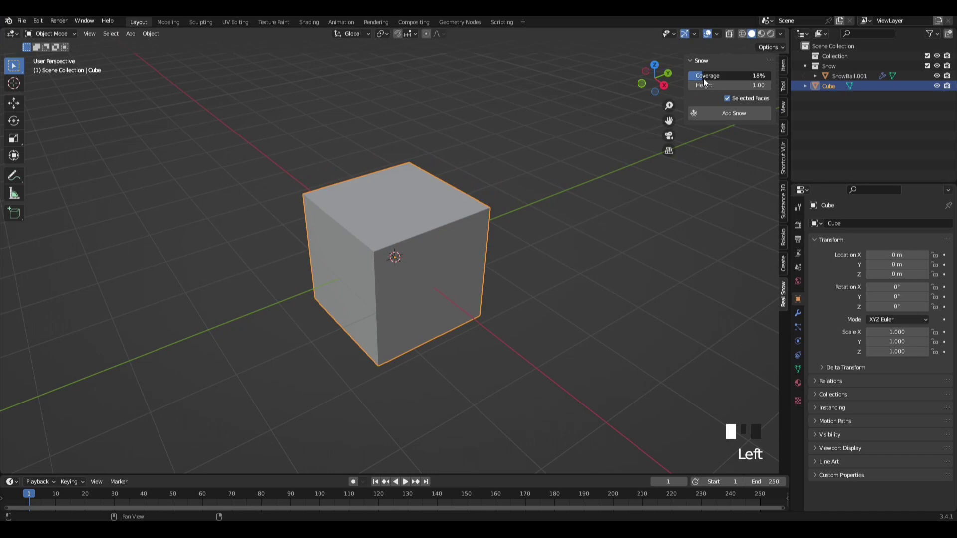
pyautogui.click(728, 113)
pyautogui.click(463, 229)
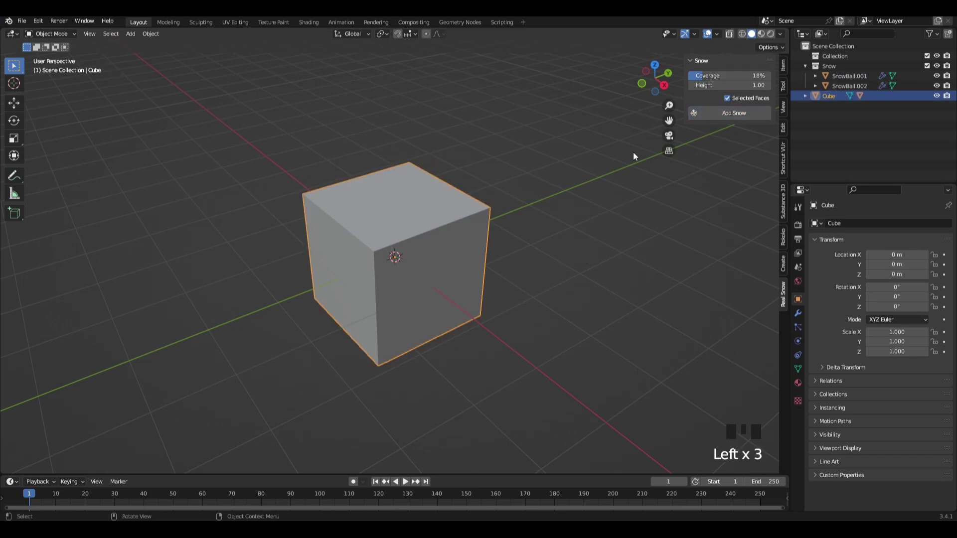
pyautogui.click(735, 113)
pyautogui.hotkey('ctrl', 'z')
pyautogui.hotkey('ctrl', 'z')
pyautogui.hotkey('ctrl', 'z')
pyautogui.hotkey('ctrl', 'z')
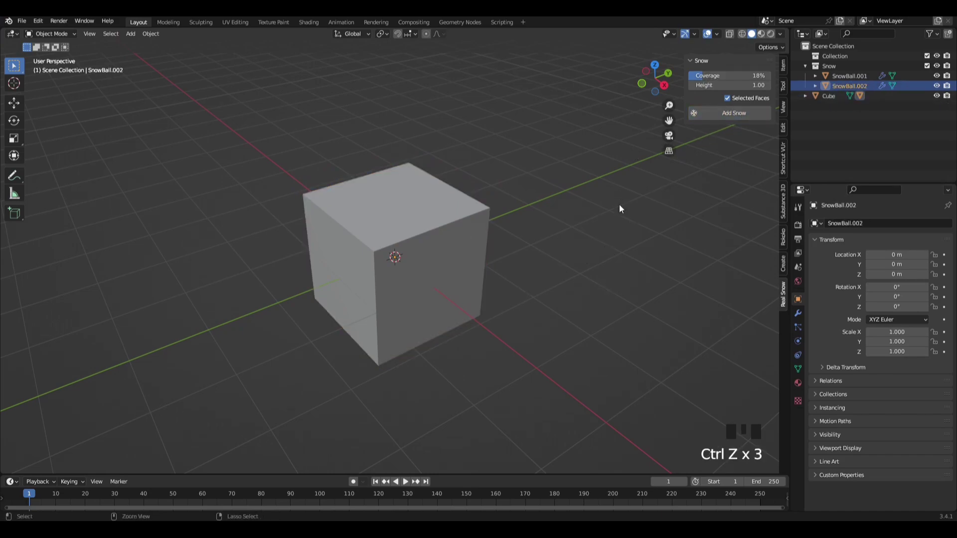
# Generate snow at 54% coverage, then select the new snow layer and orbit to inspect it
pyautogui.moveTo(717, 76); pyautogui.dragTo(737, 80)
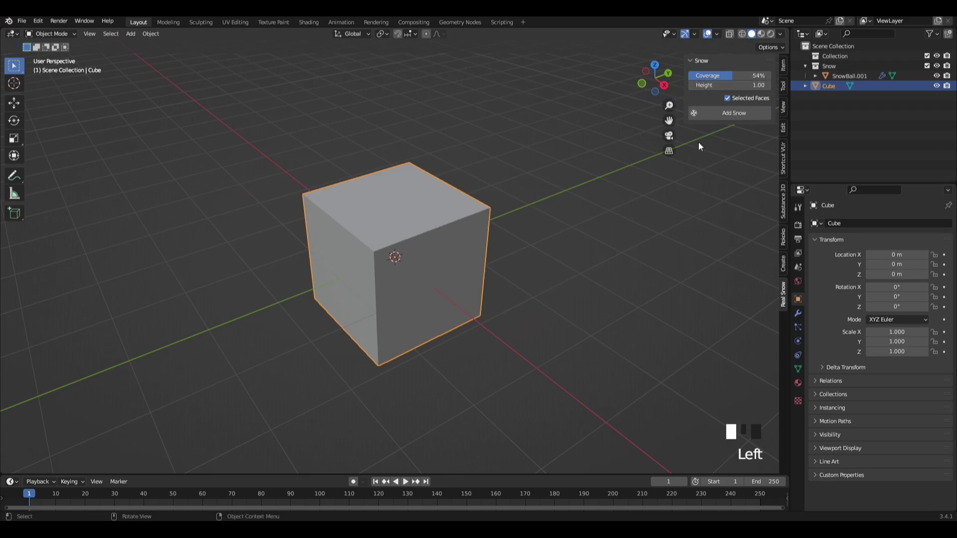
pyautogui.click(732, 114)
pyautogui.click(557, 313)
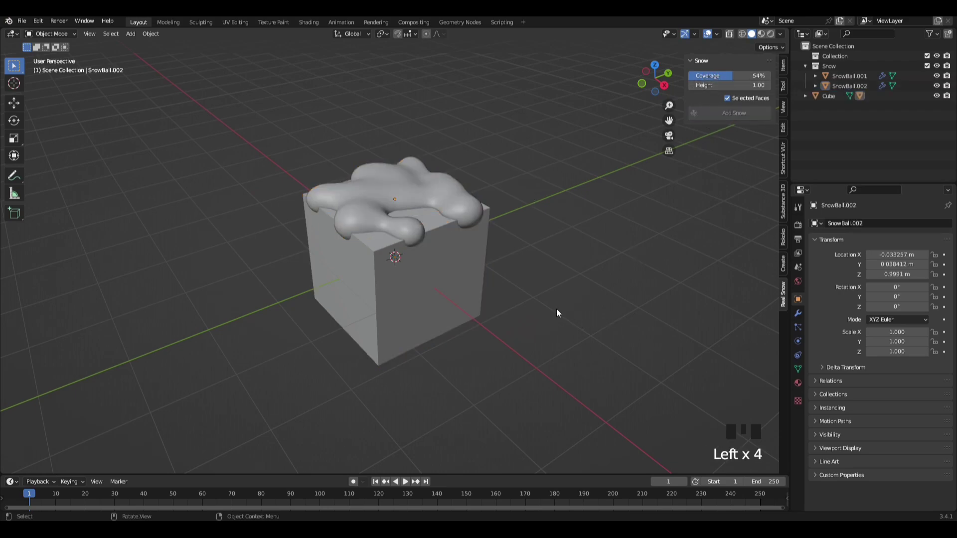
pyautogui.click(455, 210)
pyautogui.moveTo(455, 211); pyautogui.dragTo(435, 199, button='middle')
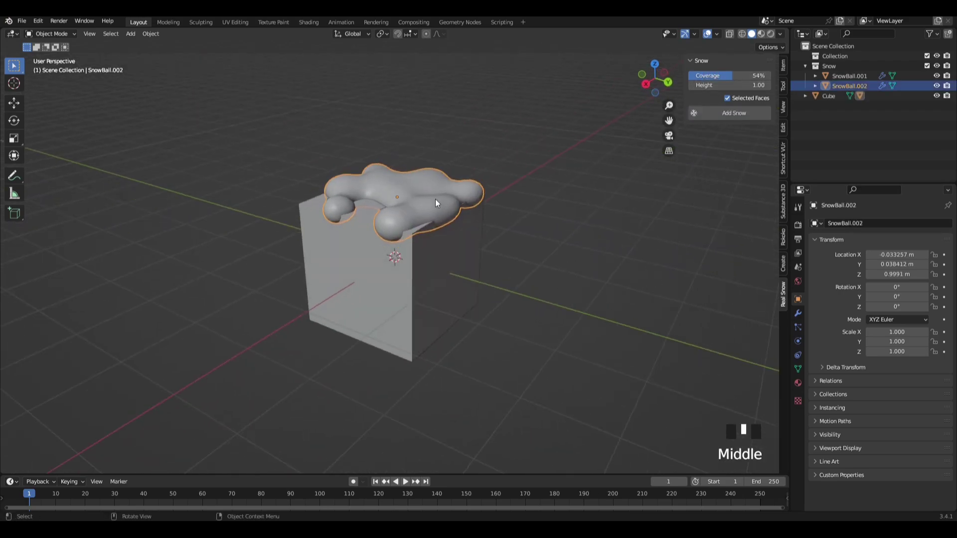
pyautogui.click(14, 125)
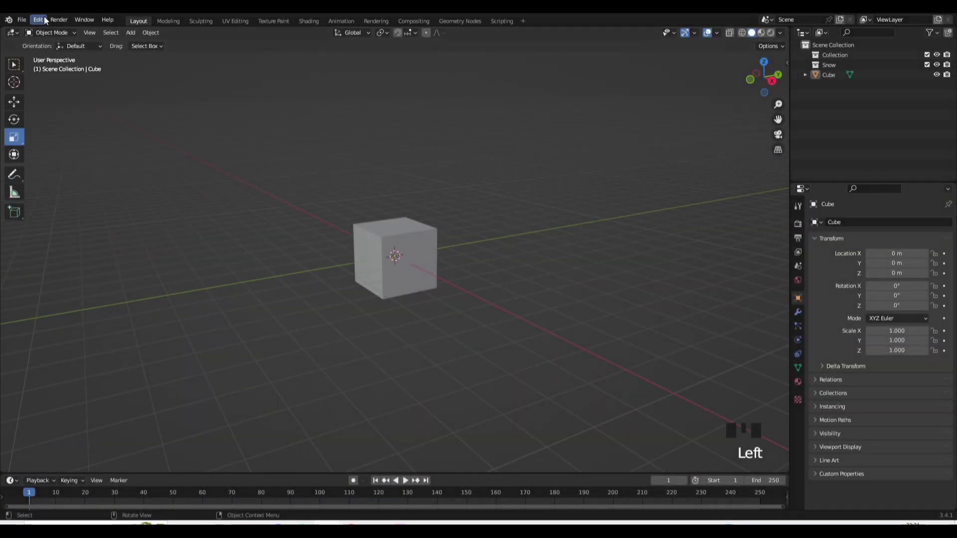
# Open and close the Preferences window, then select and deselect the cube
pyautogui.click(38, 21)
pyautogui.click(61, 162)
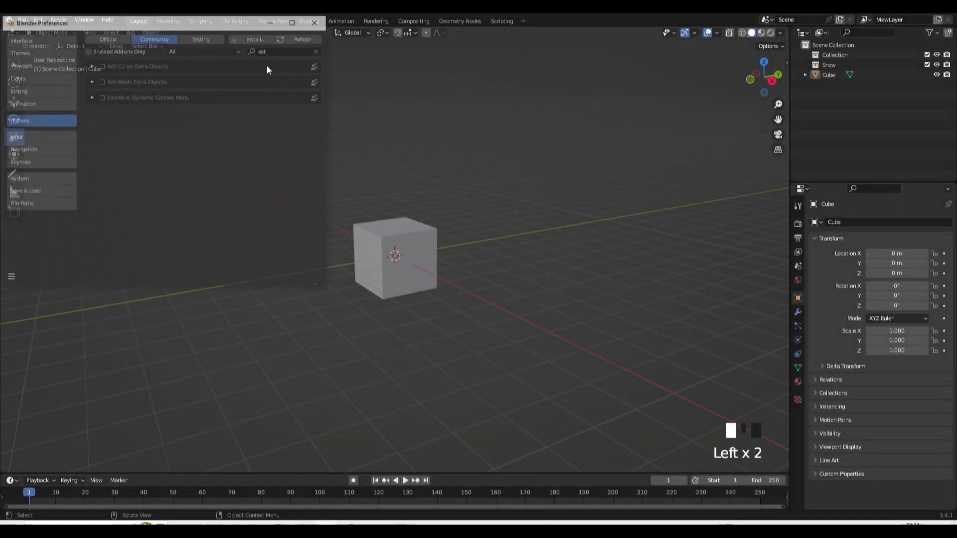
pyautogui.click(317, 20)
pyautogui.click(511, 242)
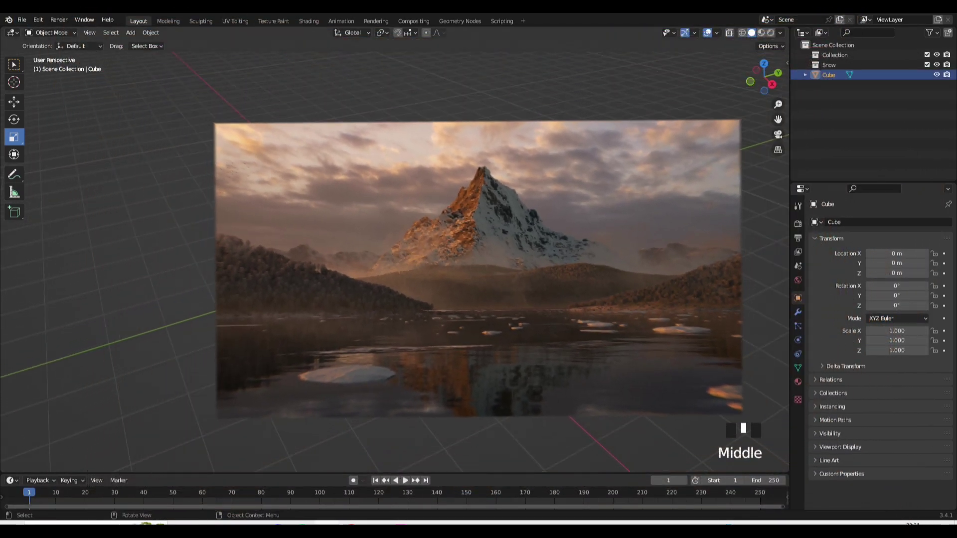
pyautogui.doubleClick(223, 229)
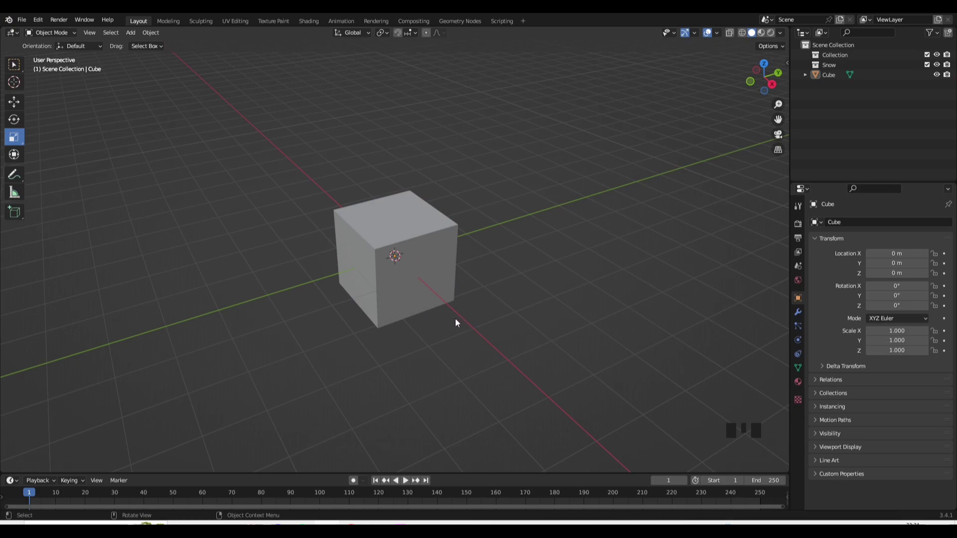
# Search the add-ons for 'a.n.t', enable Add Mesh: A.N.T.Landscape, and reselect the cube
pyautogui.click(441, 292)
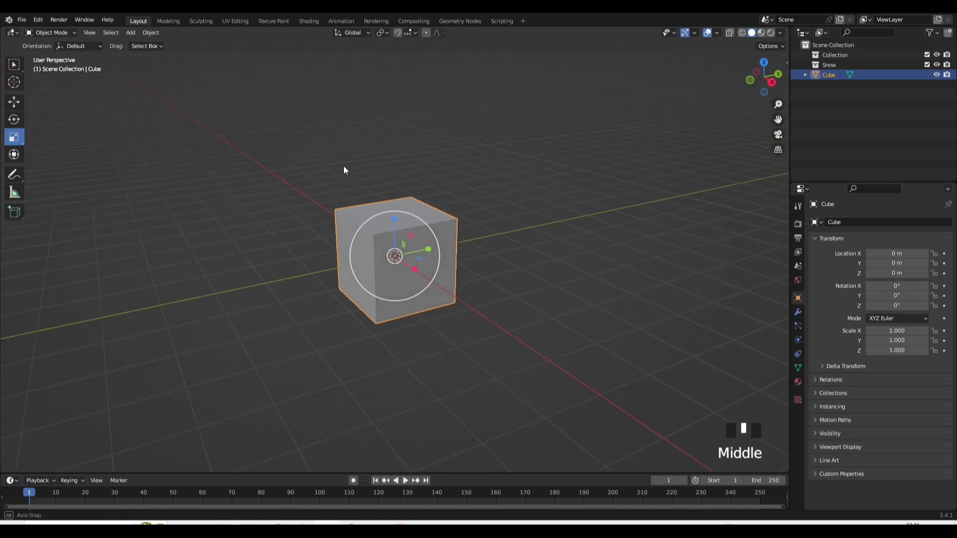
pyautogui.moveTo(343, 169); pyautogui.dragTo(299, 165, button='middle')
pyautogui.click(22, 20)
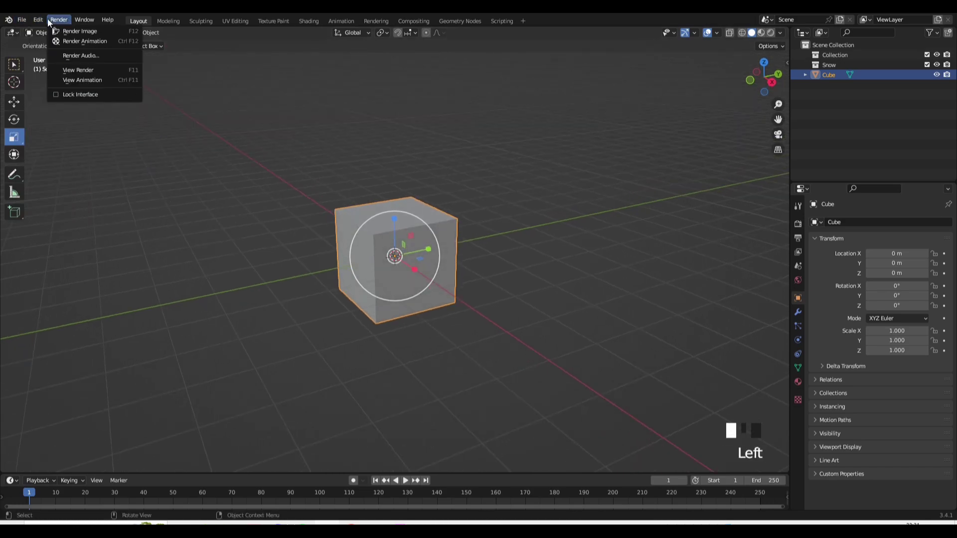
pyautogui.moveTo(38, 20)
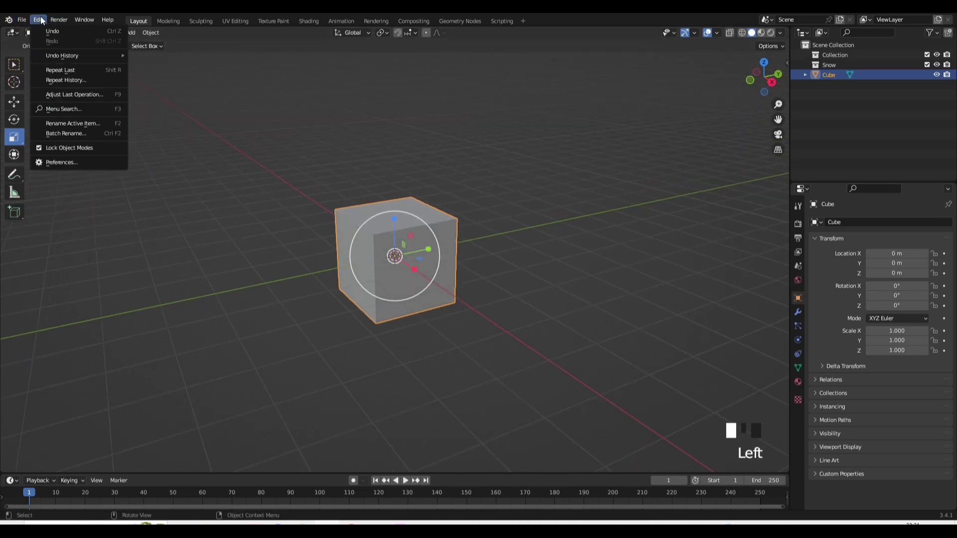
pyautogui.click(70, 165)
pyautogui.write('a')
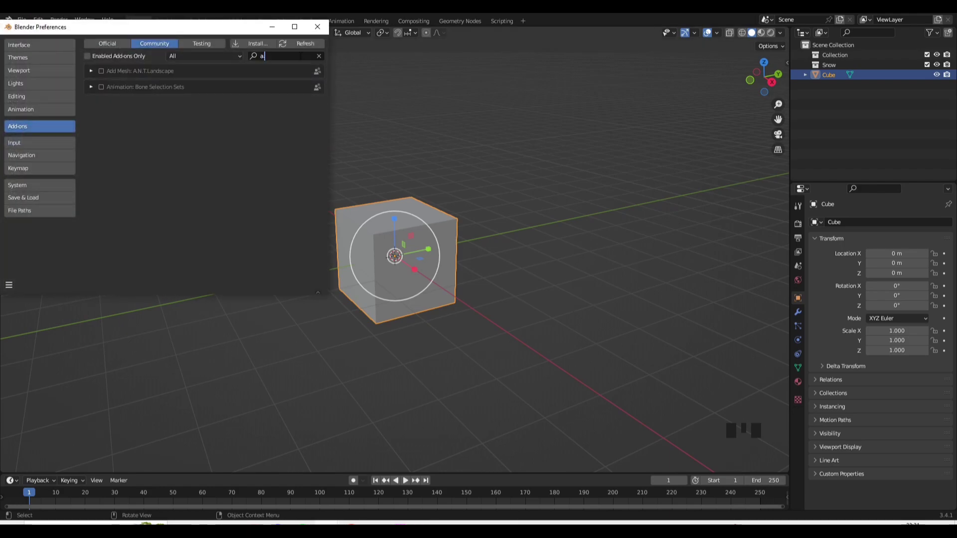
pyautogui.write('.n.t')
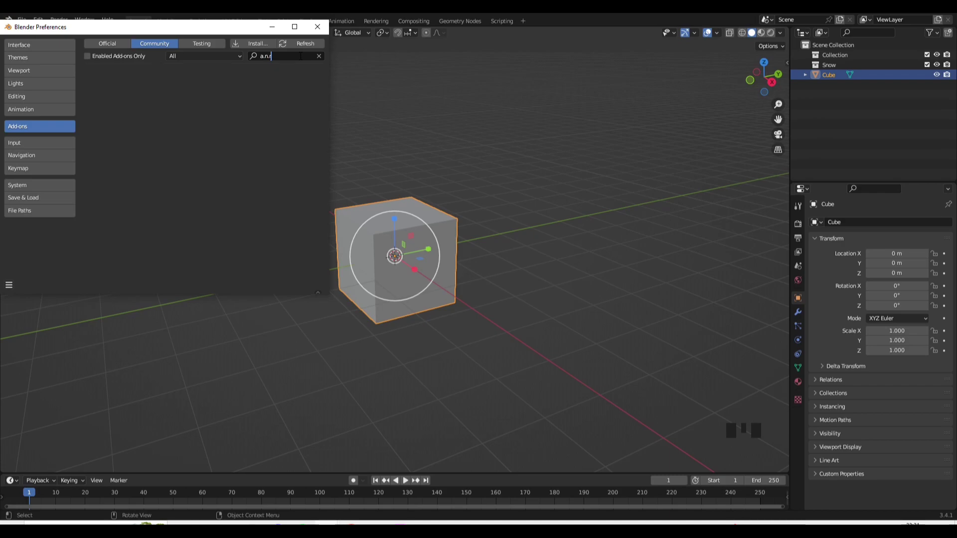
pyautogui.press('Return')
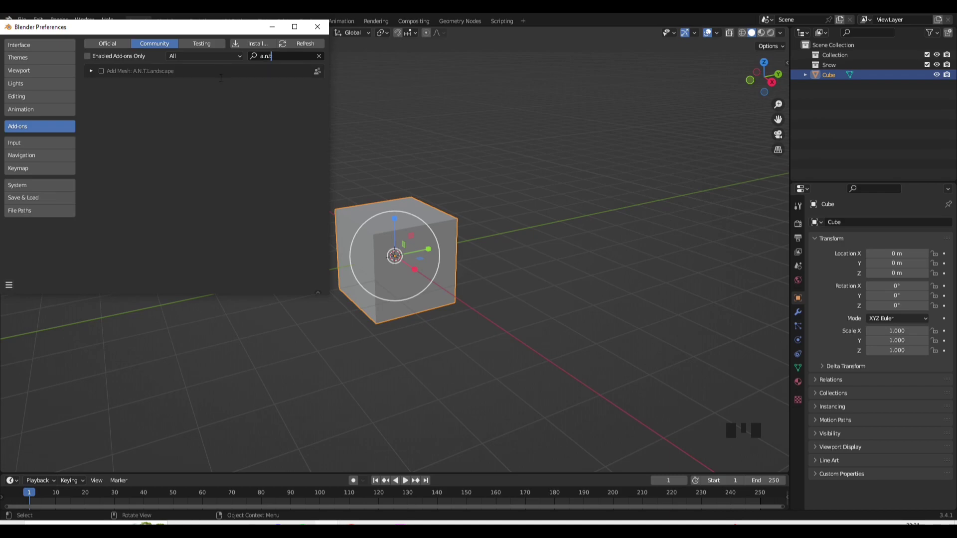
pyautogui.click(91, 72)
pyautogui.click(101, 71)
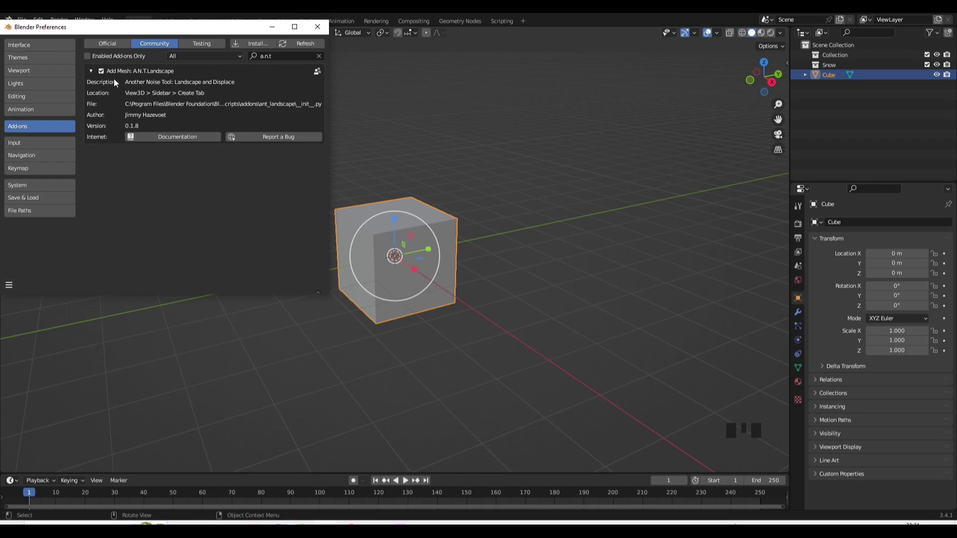
pyautogui.click(92, 72)
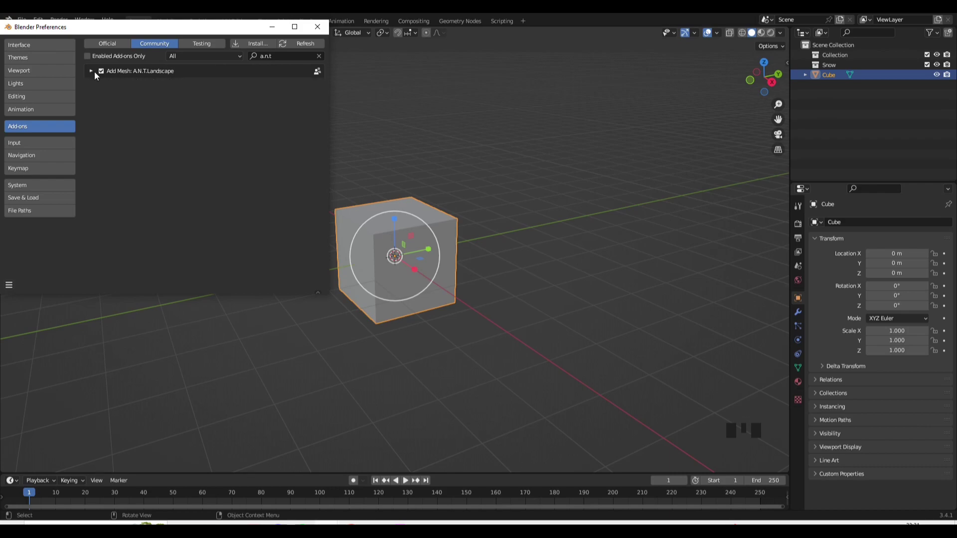
pyautogui.click(317, 26)
pyautogui.click(359, 204)
# Delete the default cube with X
pyautogui.click(398, 217)
pyautogui.press('x')
pyautogui.click(411, 218)
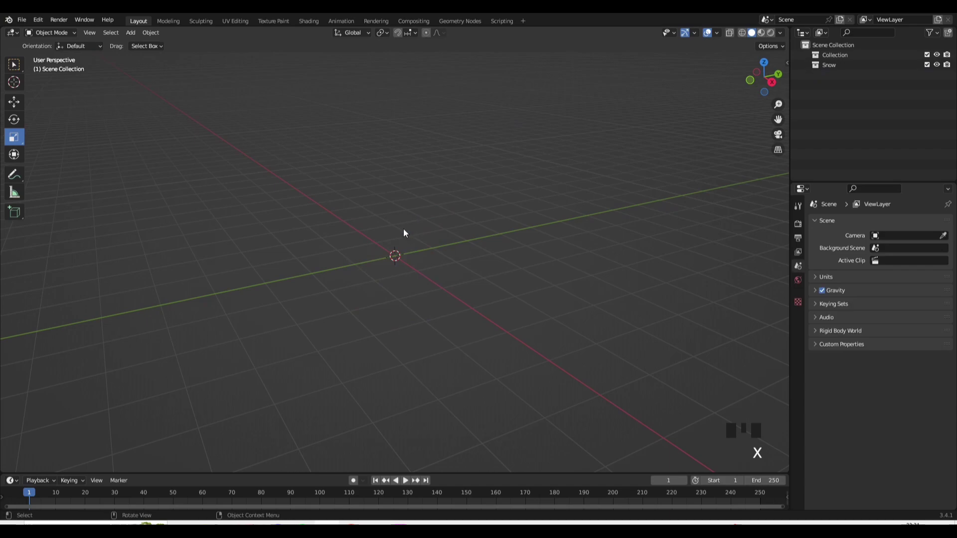
# Add a Landscape mesh from the Shift+A menu and orbit around the terrain
pyautogui.hotkey('shift', 'a')
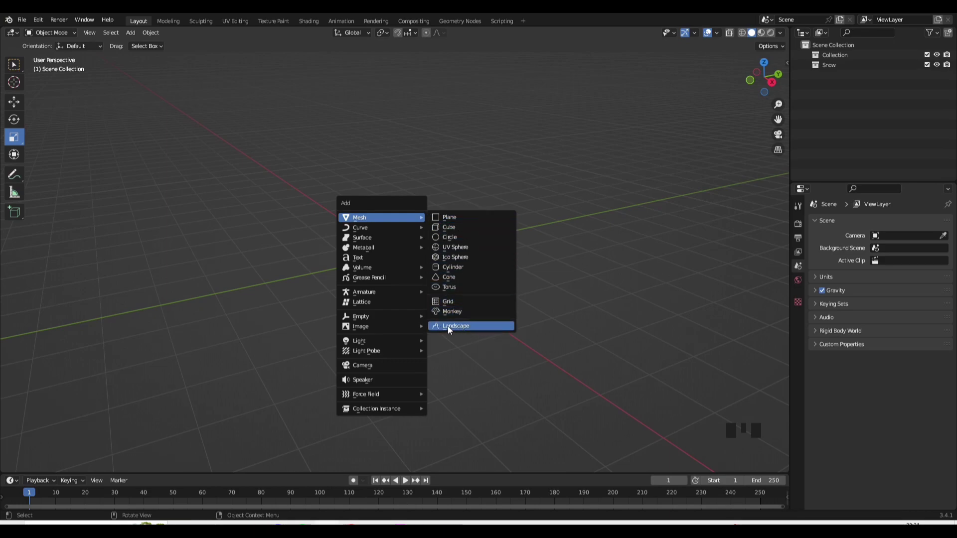
pyautogui.click(462, 328)
pyautogui.scroll(4, 398, 360)
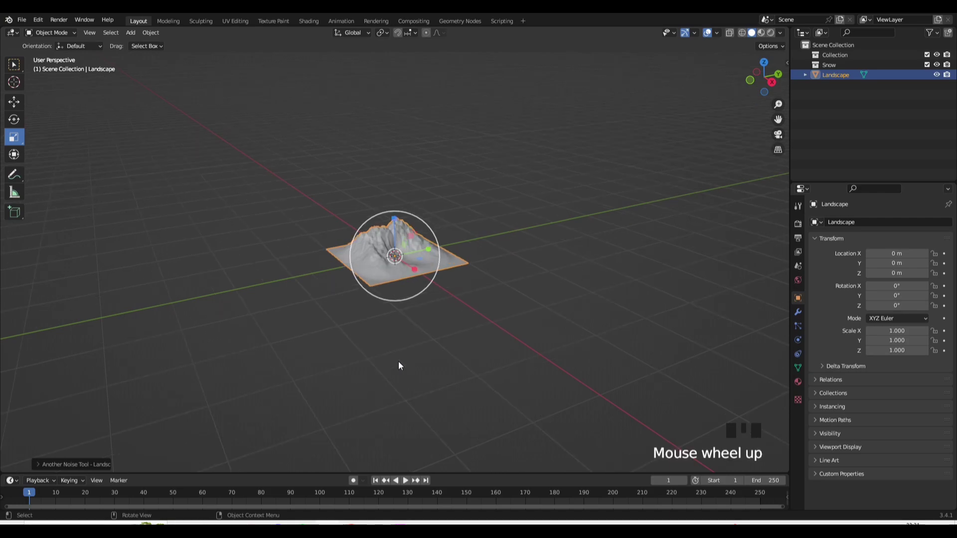
pyautogui.moveTo(490, 356); pyautogui.dragTo(436, 331, button='middle')
# In the Another Noise Tool panel, set mesh size 4.73 × 6.02 and noise Dimension 0.25
pyautogui.click(62, 464)
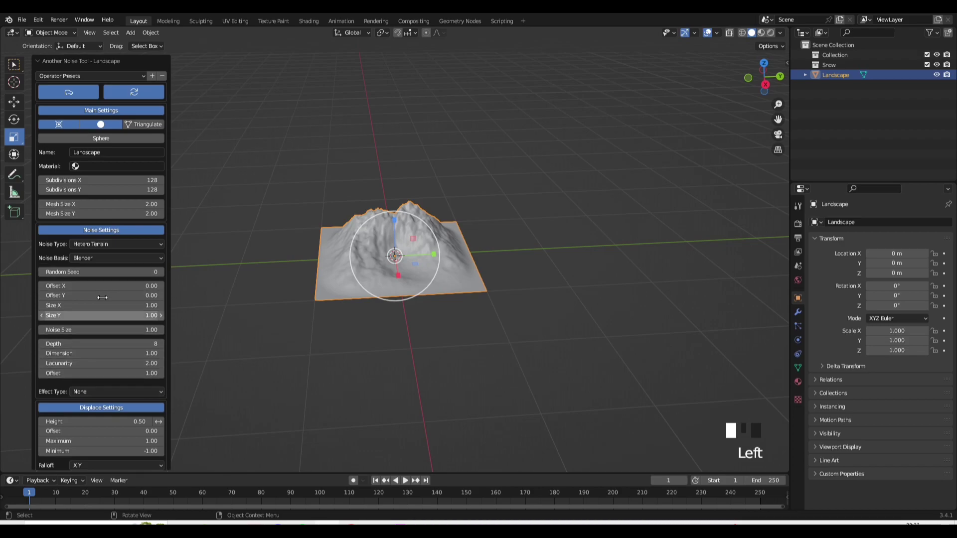
pyautogui.moveTo(102, 180); pyautogui.dragTo(182, 213)
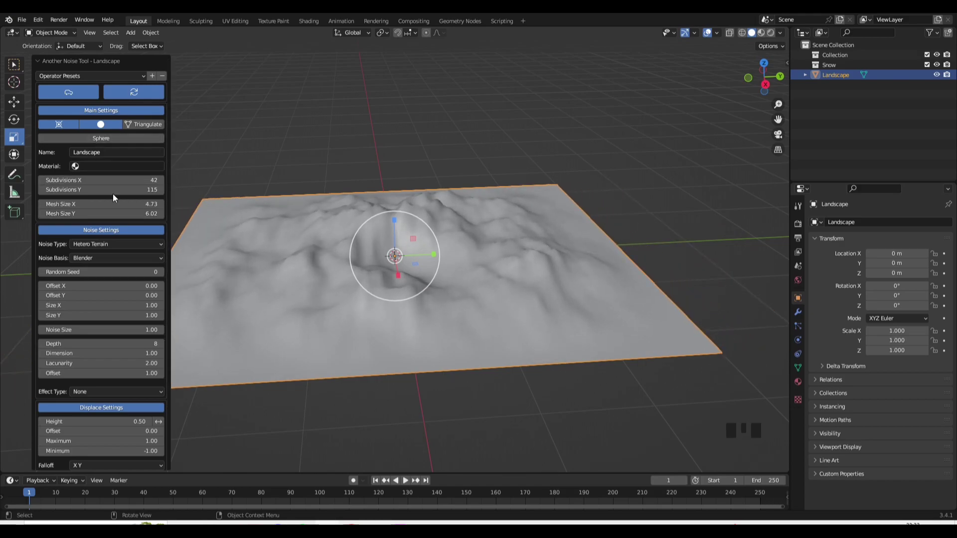
pyautogui.moveTo(85, 352)
pyautogui.mouseDown()
pyautogui.moveTo(78, 344)
pyautogui.moveTo(89, 345)
pyautogui.moveTo(64, 345)
pyautogui.moveTo(90, 345)
pyautogui.moveTo(75, 352)
pyautogui.mouseUp()
# Delete the Landscape object, then bring up and dismiss the Add menu
pyautogui.press('Delete')
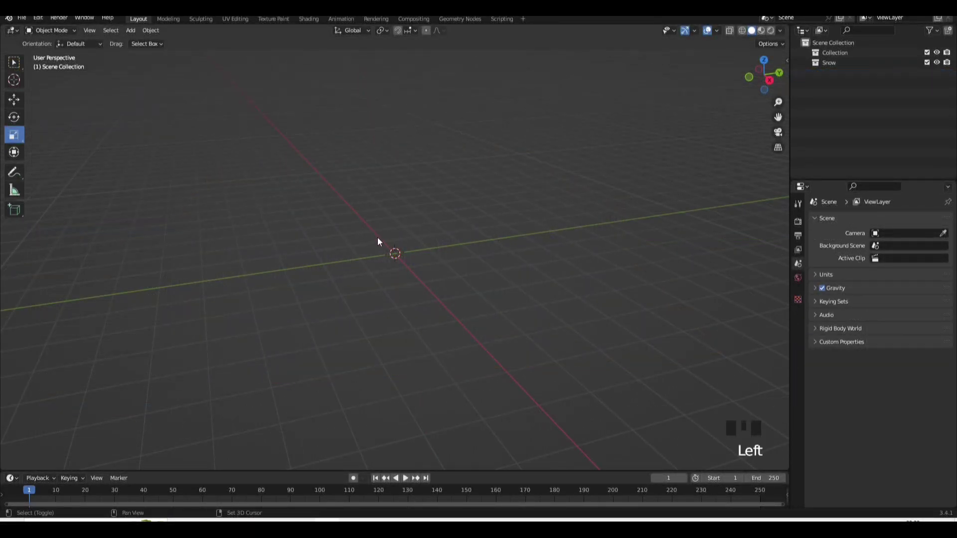
pyautogui.hotkey('shift', 'a')
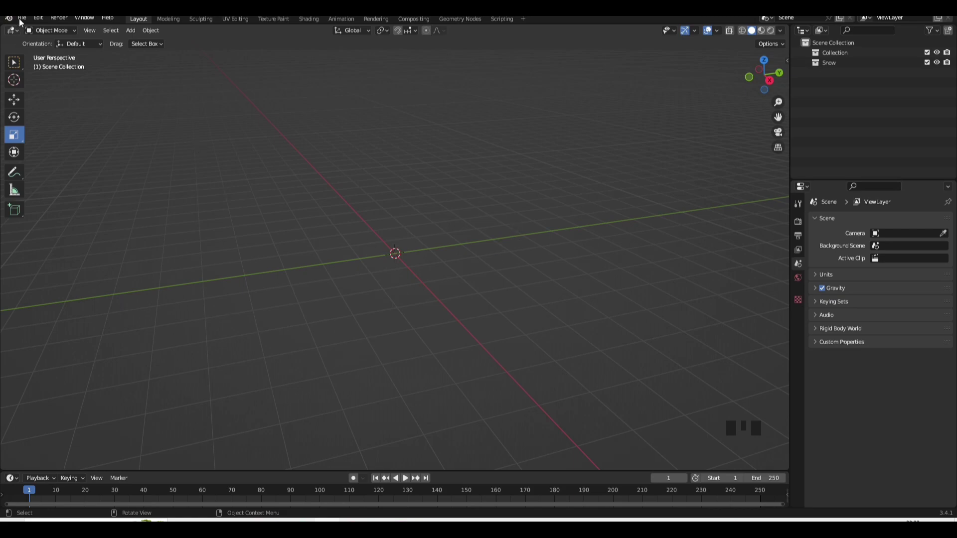
# Search the add-ons for 'extra' and tick Add Mesh: Extra Objects
pyautogui.click(38, 18)
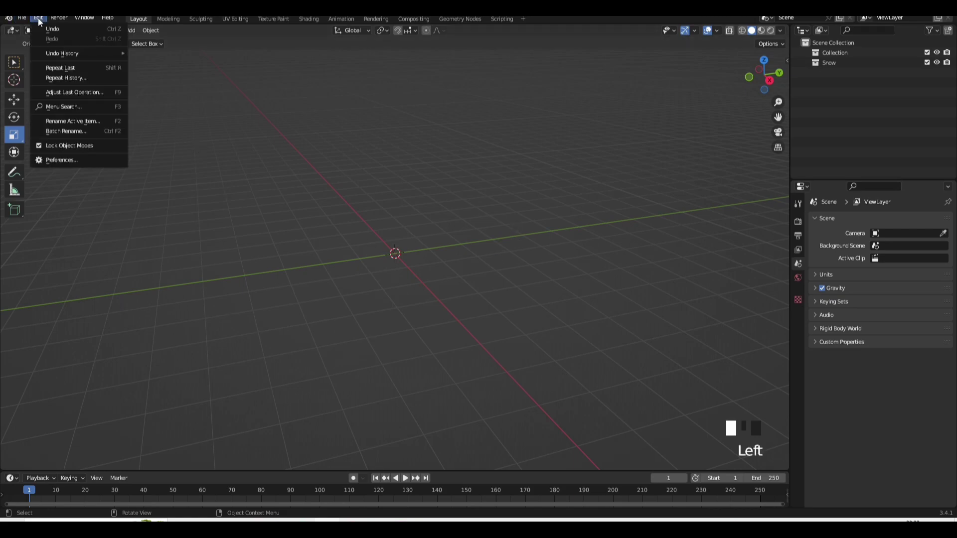
pyautogui.click(88, 159)
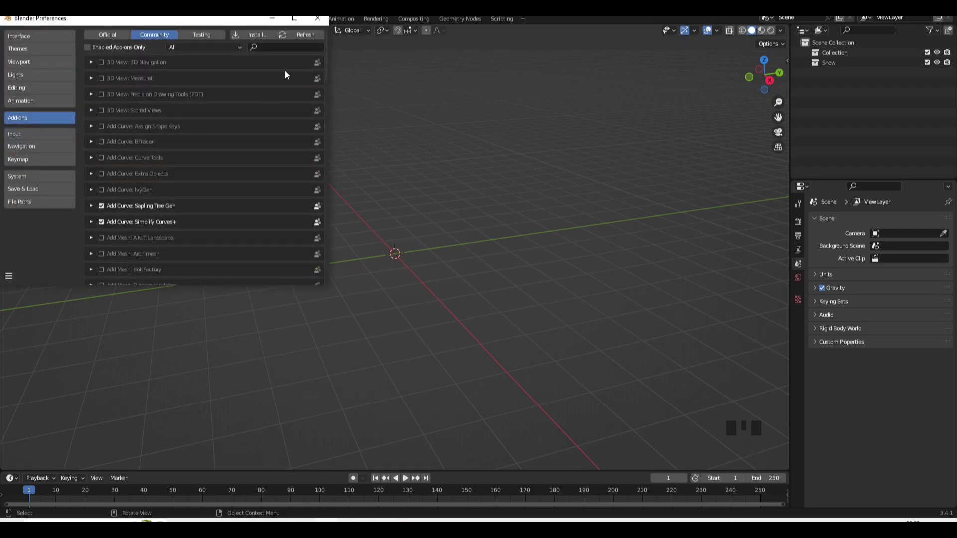
pyautogui.click(287, 44)
pyautogui.write('extr')
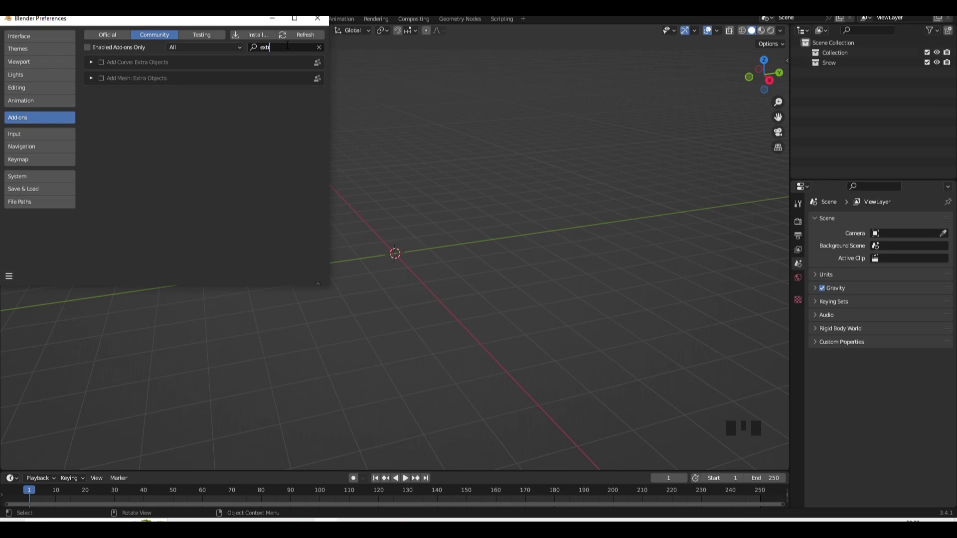
pyautogui.write('a')
pyautogui.click(91, 78)
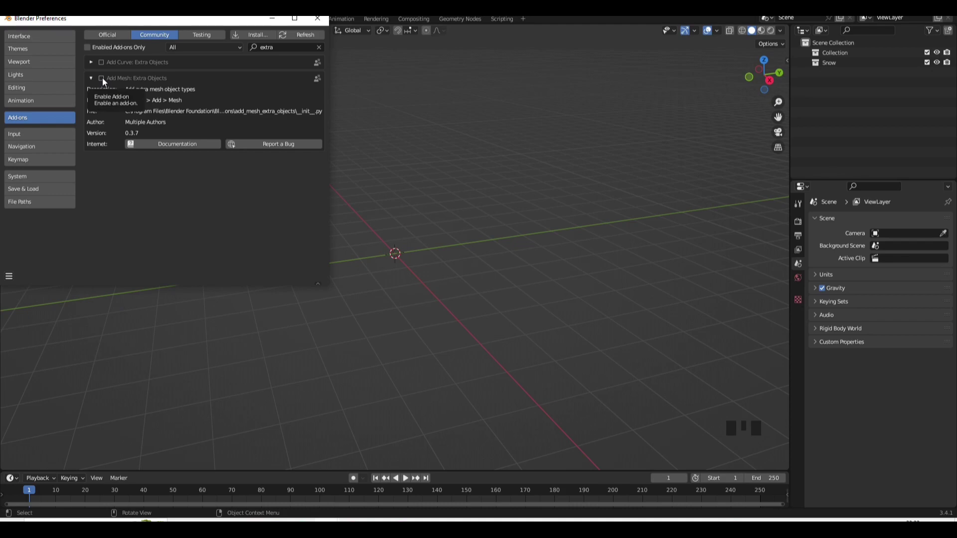
pyautogui.click(102, 78)
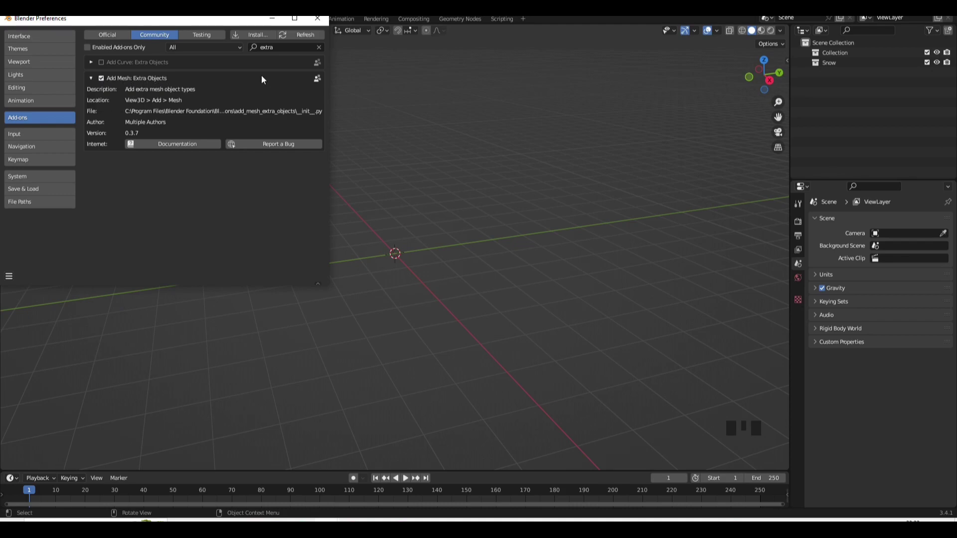
# Close Preferences and add a Custom Brilliant diamond (dobj, 16 segments) at the world origin
pyautogui.click(317, 20)
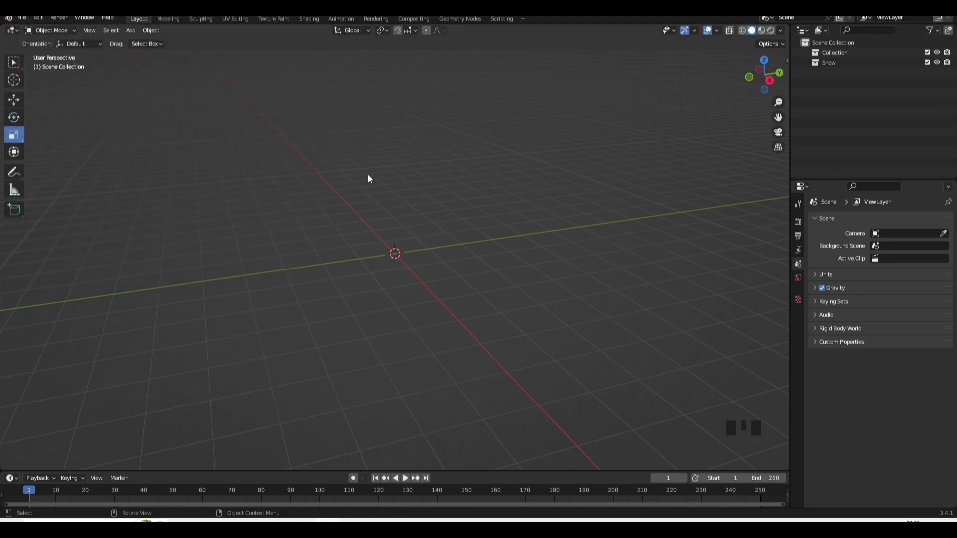
pyautogui.press('shift')
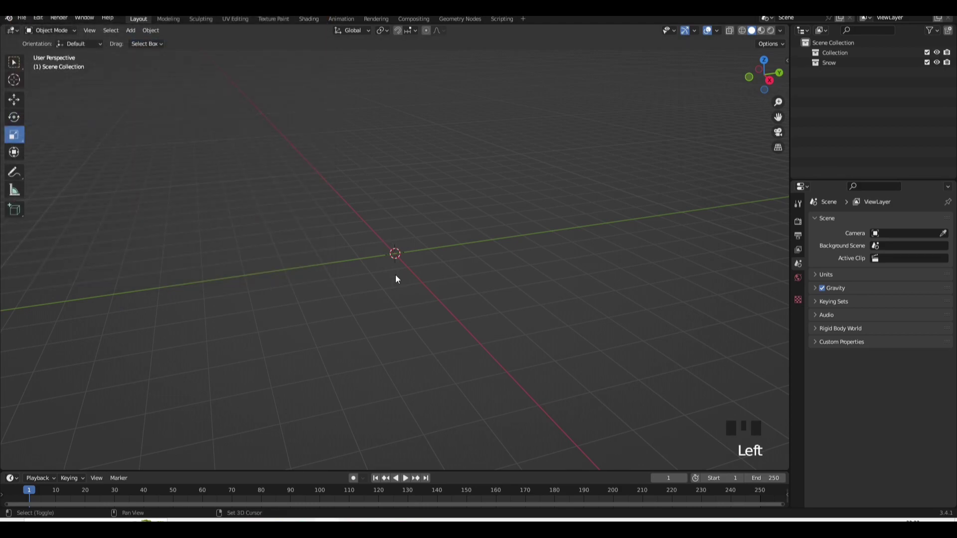
pyautogui.hotkey('shift', 'a')
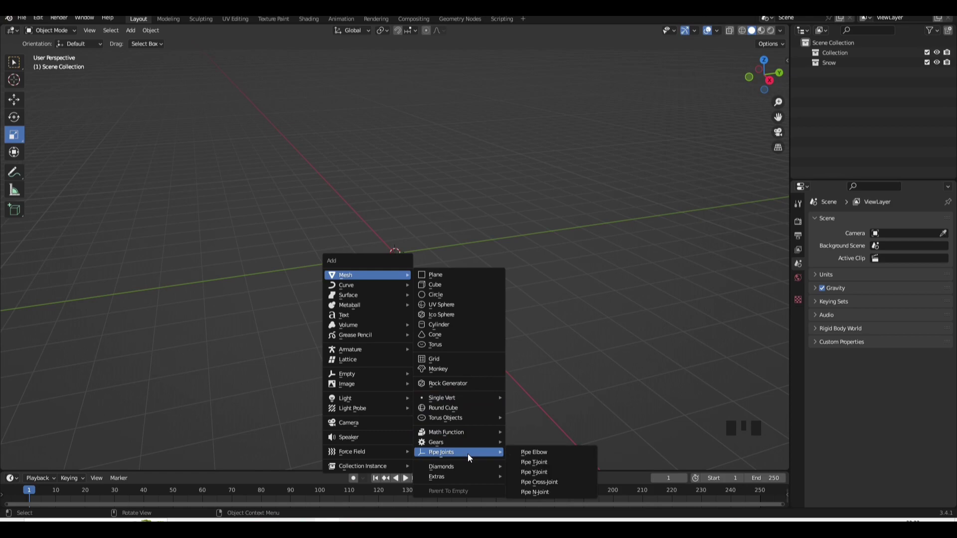
pyautogui.moveTo(462, 468)
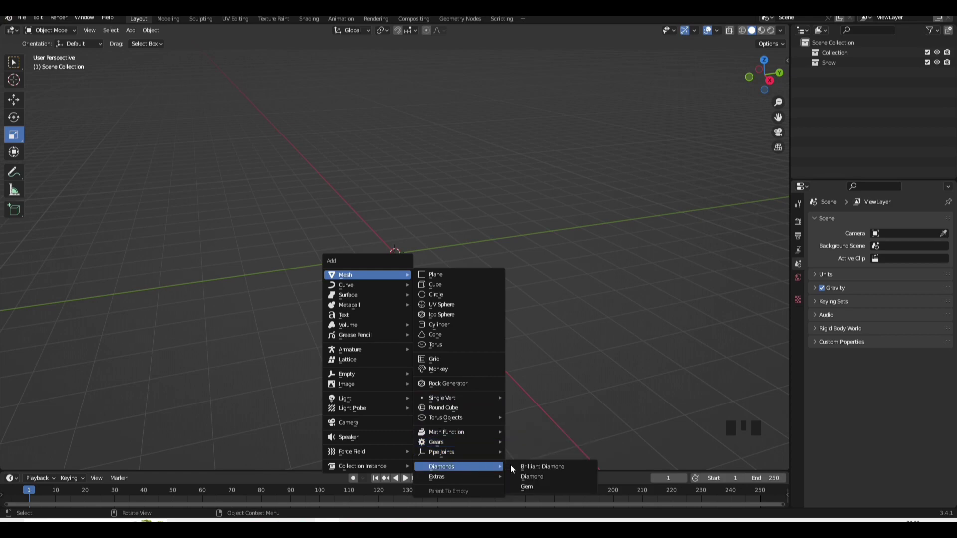
pyautogui.click(528, 467)
# Scale the diamond up to 1.872
pyautogui.moveTo(456, 288); pyautogui.dragTo(482, 271, button='middle')
pyautogui.scroll(2, 485, 272)
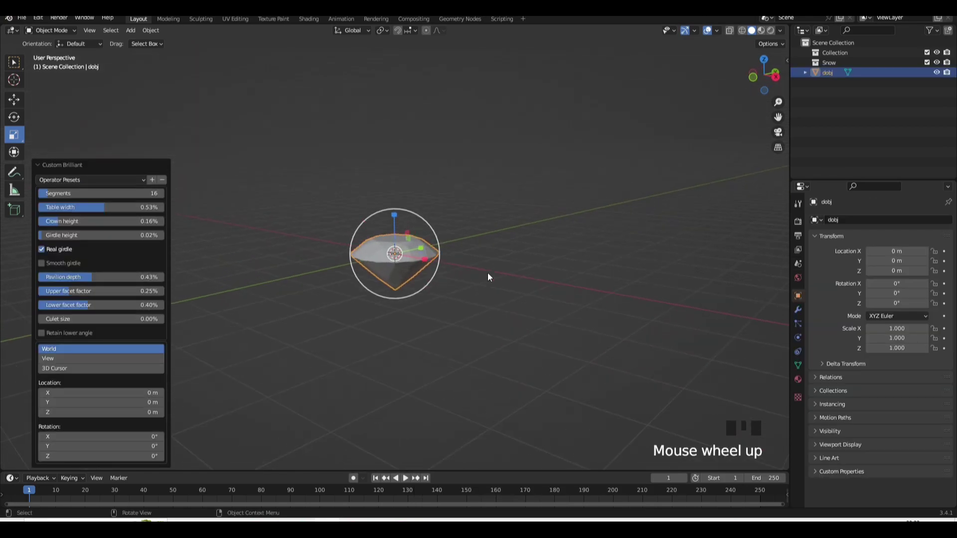
pyautogui.press('s')
pyautogui.click(573, 303)
# Add a trial Teapot+, raise it along Z, then delete it
pyautogui.hotkey('shift', 'a')
pyautogui.moveTo(343, 199)
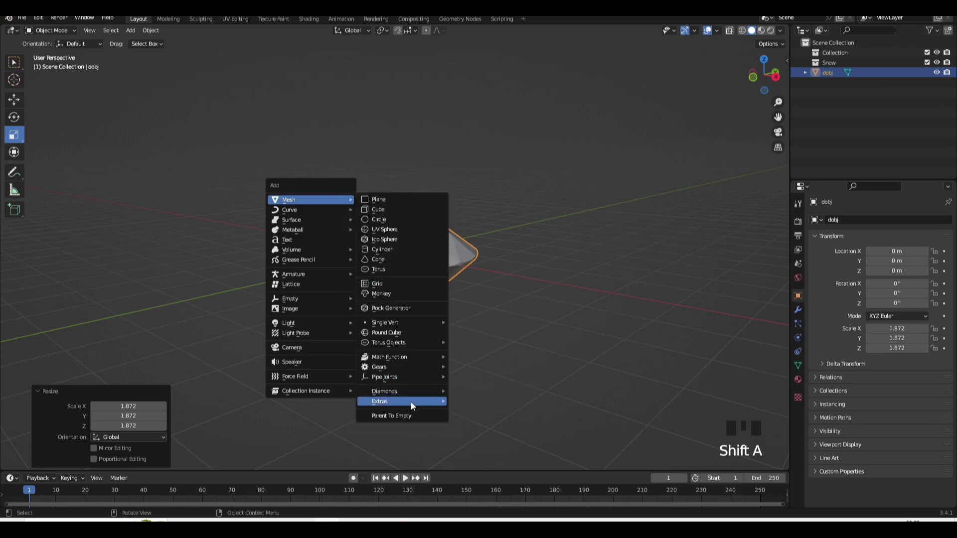
pyautogui.moveTo(411, 402)
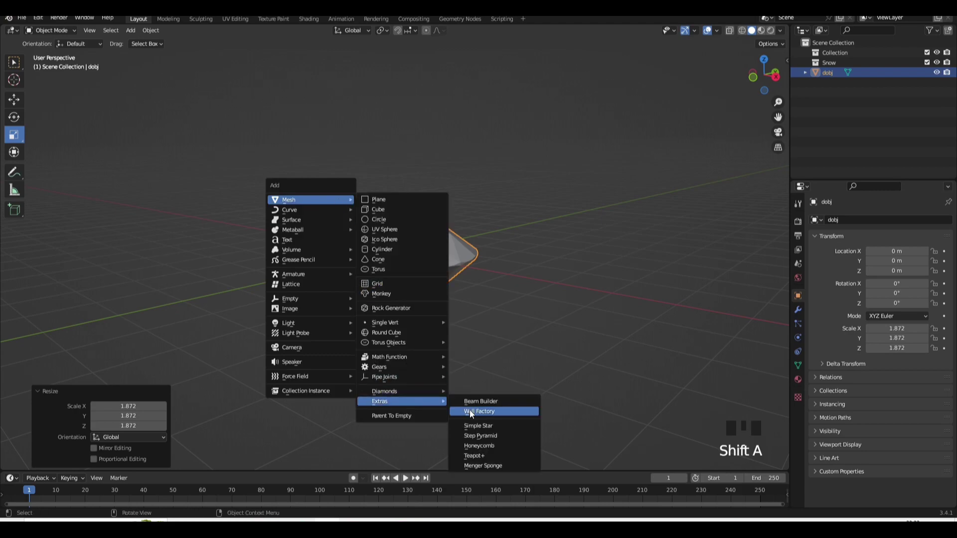
pyautogui.click(482, 455)
pyautogui.scroll(-2, 428, 323)
pyautogui.press('g')
pyautogui.press('z')
pyautogui.click(438, 226)
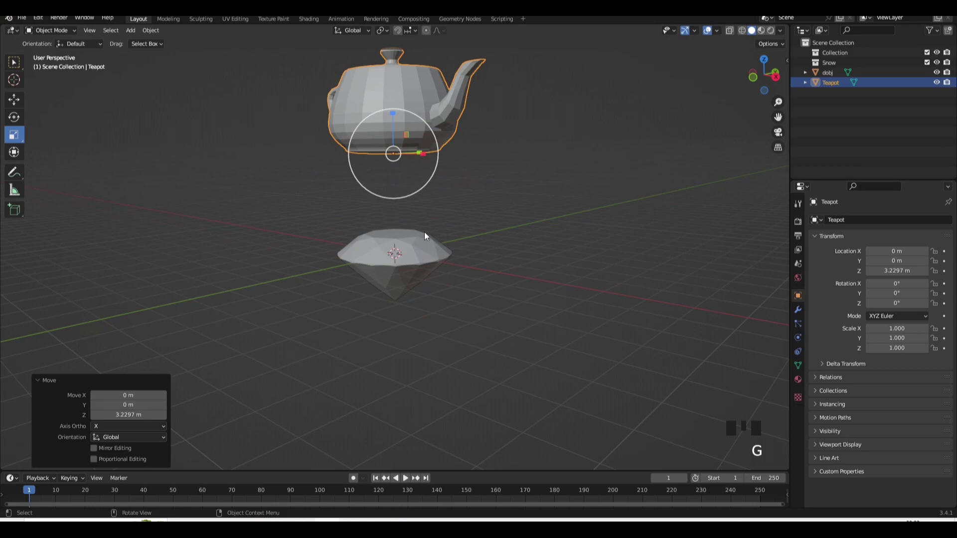
pyautogui.press('Delete')
pyautogui.hotkey('shift', 'a')
# Add a Wall Factory masonry wall to the scene
pyautogui.moveTo(405, 223)
pyautogui.moveTo(455, 425)
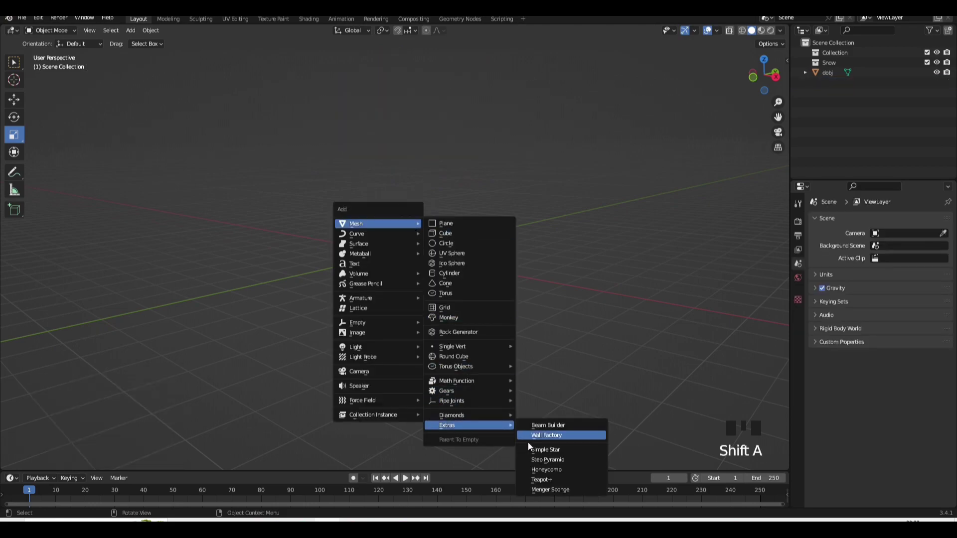
pyautogui.click(536, 437)
pyautogui.moveTo(462, 317); pyautogui.dragTo(506, 332, button='middle')
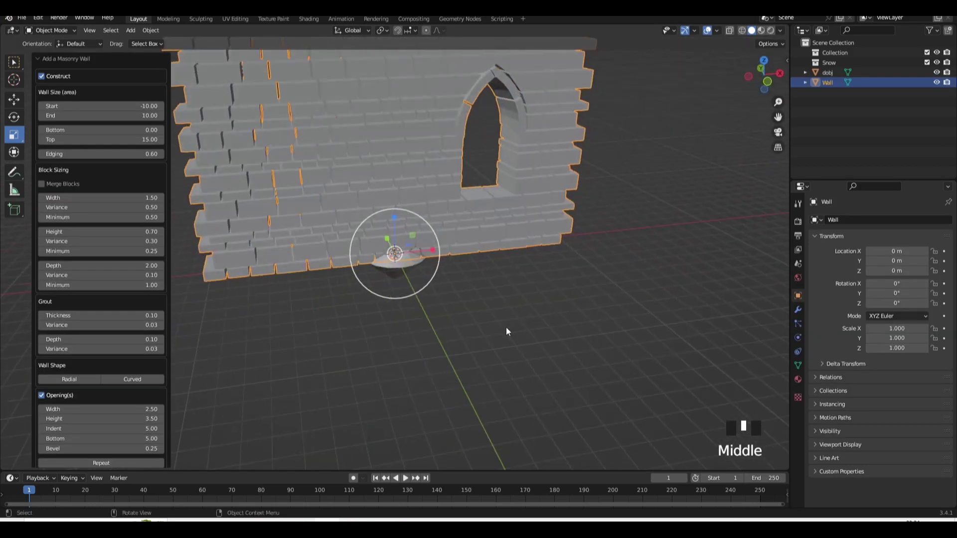
pyautogui.scroll(5, 100, 198)
# Widen the wall's blocks, set Edging to 0.00 and Grout Thickness to 1.90
pyautogui.moveTo(100, 198); pyautogui.dragTo(125, 198)
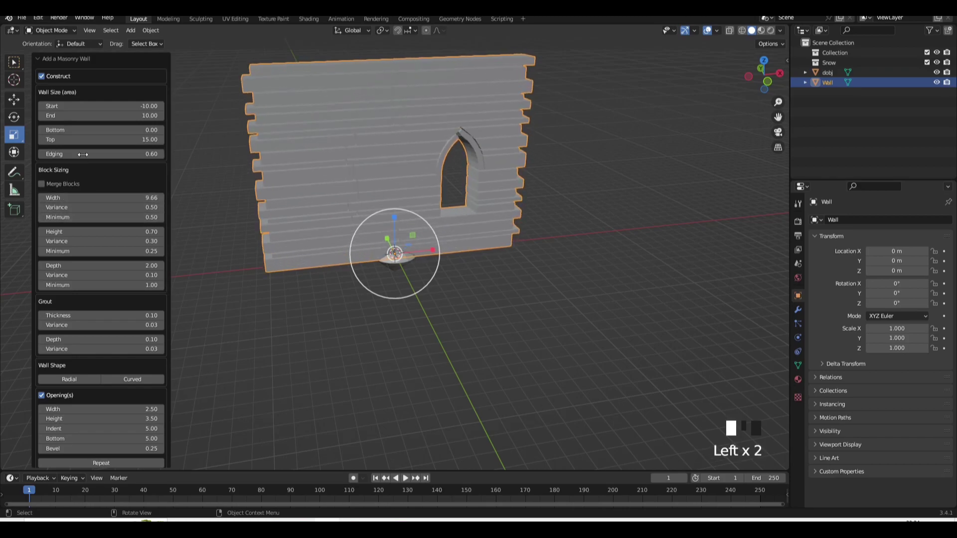
pyautogui.moveTo(82, 155); pyautogui.dragTo(55, 155)
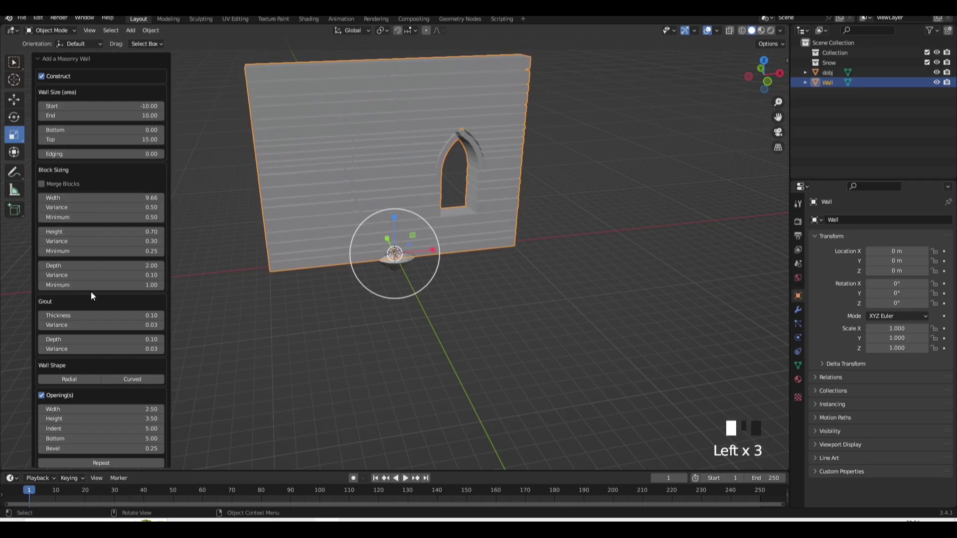
pyautogui.moveTo(90, 315); pyautogui.dragTo(175, 291)
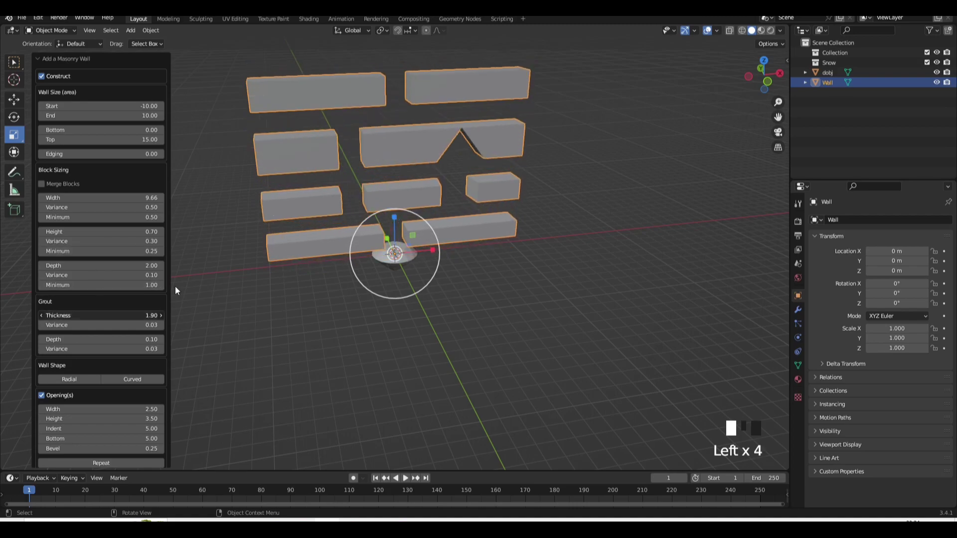
pyautogui.click(492, 255)
pyautogui.click(434, 201)
# Delete the wall, then add a trial gear in front of the diamond and delete it
pyautogui.press('x')
pyautogui.click(394, 202)
pyautogui.hotkey('shift', 'a')
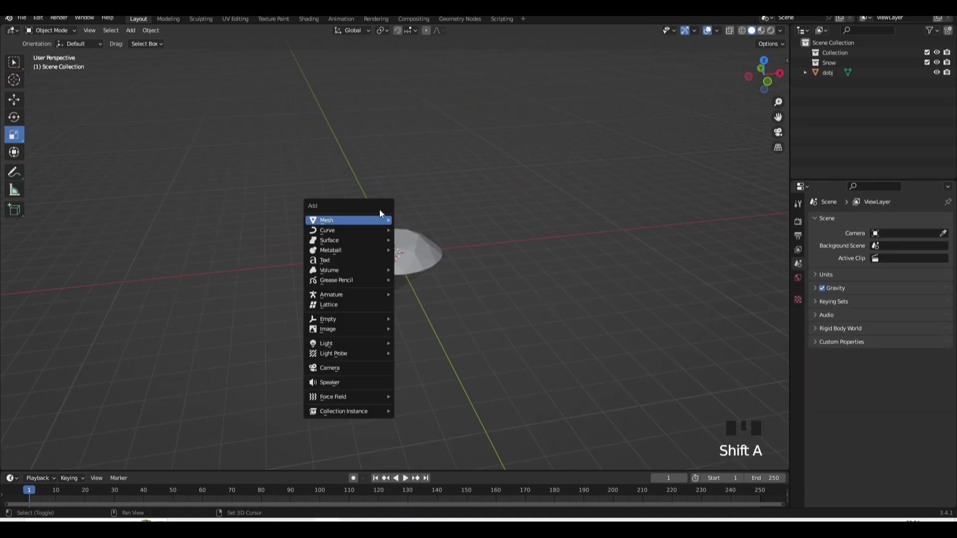
pyautogui.moveTo(380, 213)
pyautogui.moveTo(444, 388)
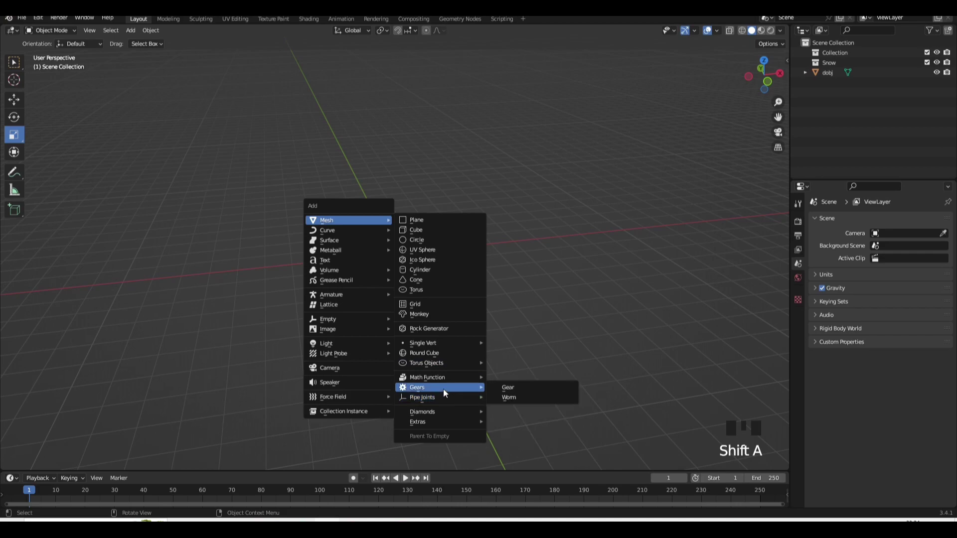
pyautogui.click(509, 387)
pyautogui.press('g')
pyautogui.click(417, 328)
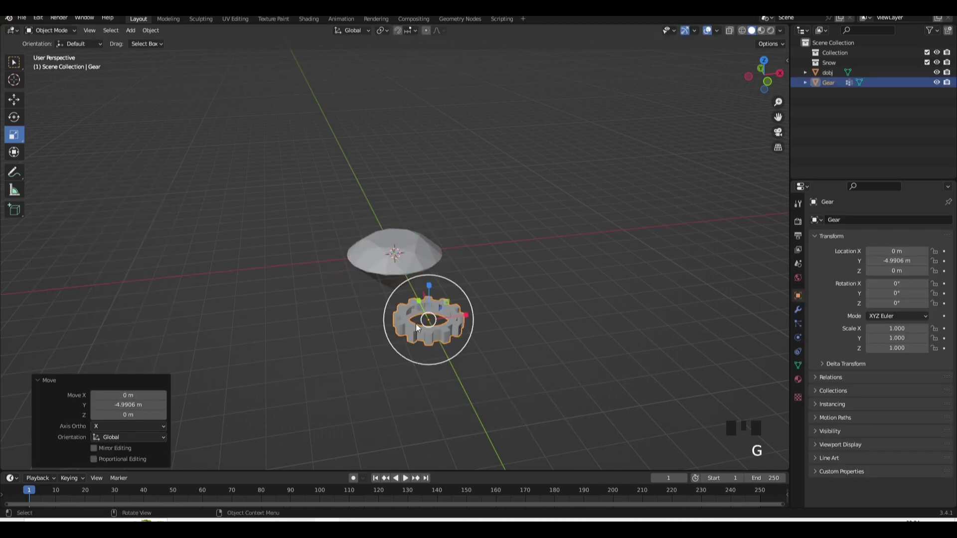
pyautogui.click(418, 327)
pyautogui.press('x')
pyautogui.click(451, 319)
# Shrink the diamond to 0.782 and raise it 2.5881 m along Z
pyautogui.moveTo(439, 234); pyautogui.dragTo(417, 233, button='middle')
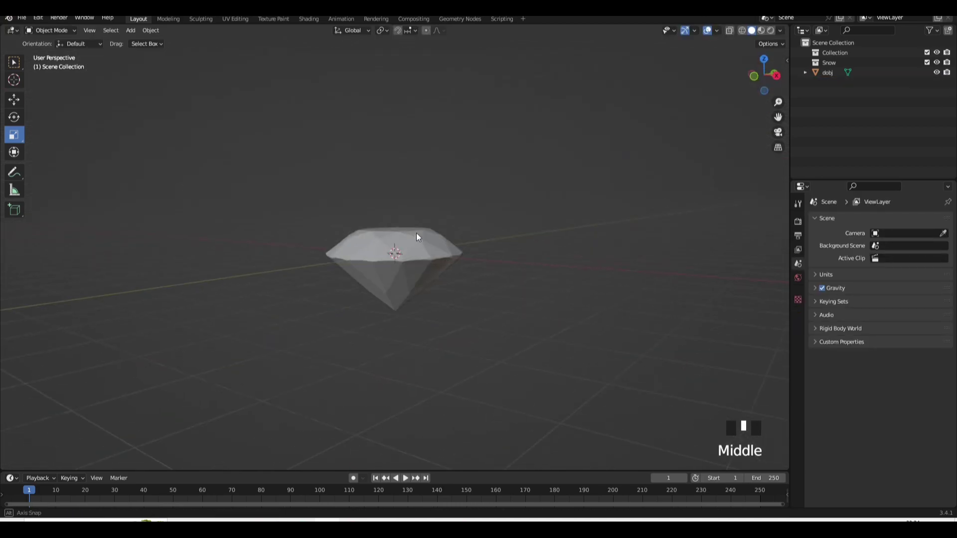
pyautogui.click(417, 232)
pyautogui.press('s')
pyautogui.click(409, 239)
pyautogui.press('g')
pyautogui.press('z')
pyautogui.click(395, 207)
# Add a Gem, scale it to 0.608 and raise it to 4.4482 m
pyautogui.hotkey('shift', 'a')
pyautogui.moveTo(393, 207)
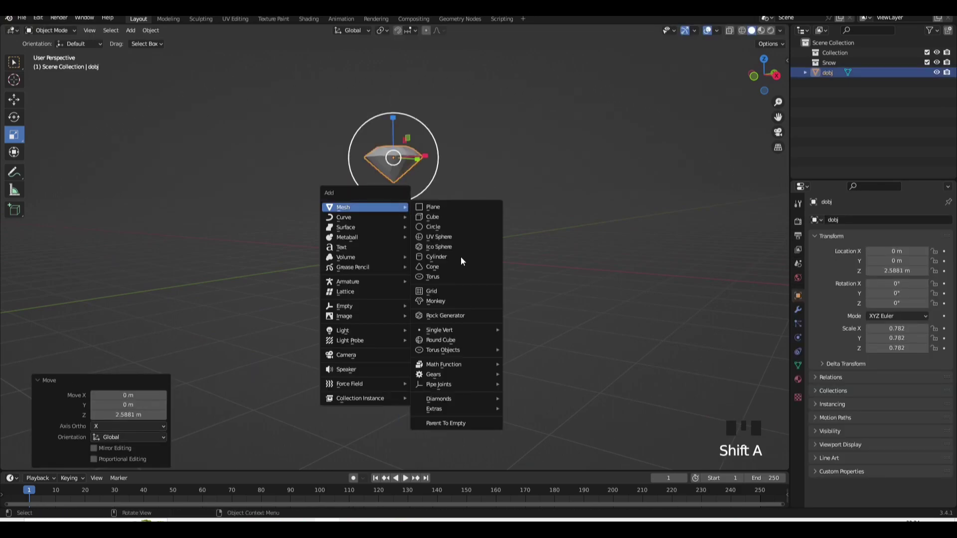
pyautogui.moveTo(465, 398)
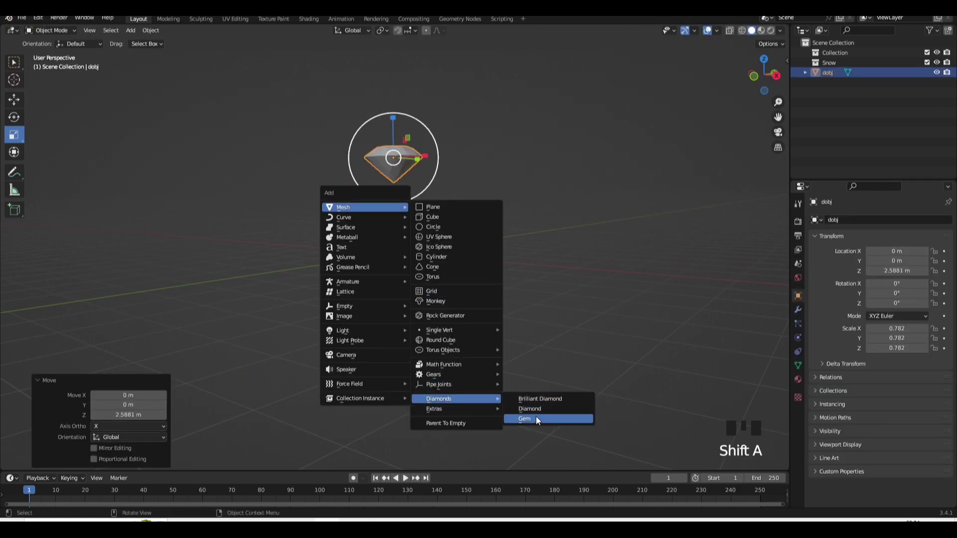
pyautogui.click(536, 417)
pyautogui.press('s')
pyautogui.click(468, 297)
pyautogui.press('g')
pyautogui.press('z')
pyautogui.click(397, 205)
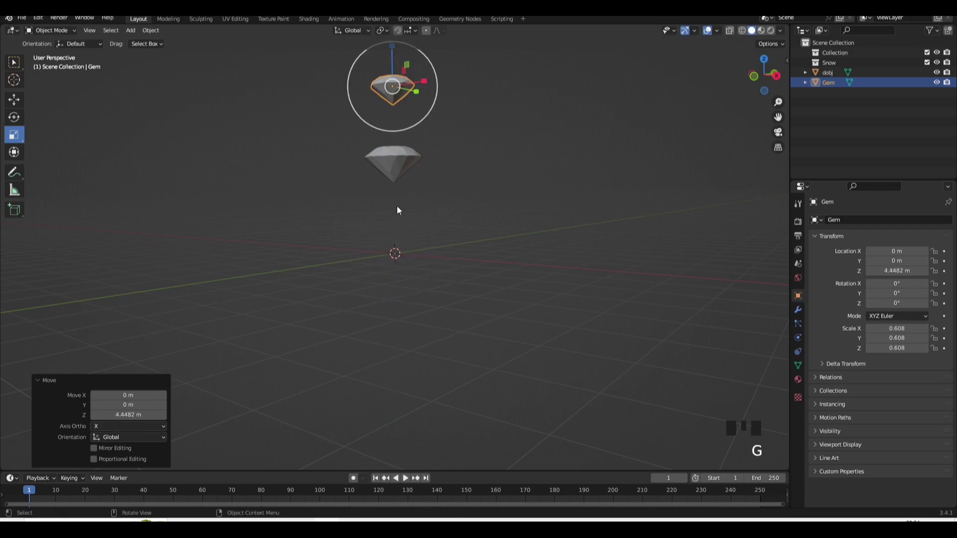
# Add a four-sided Step Pyramid at the origin
pyautogui.hotkey('shift', 'a')
pyautogui.moveTo(396, 205)
pyautogui.moveTo(458, 406)
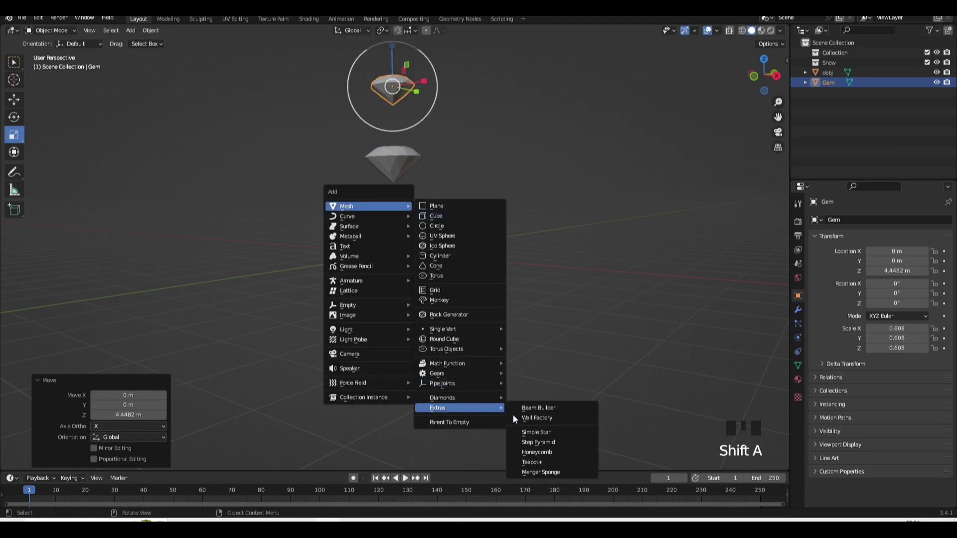
pyautogui.click(536, 441)
pyautogui.scroll(3, 488, 268)
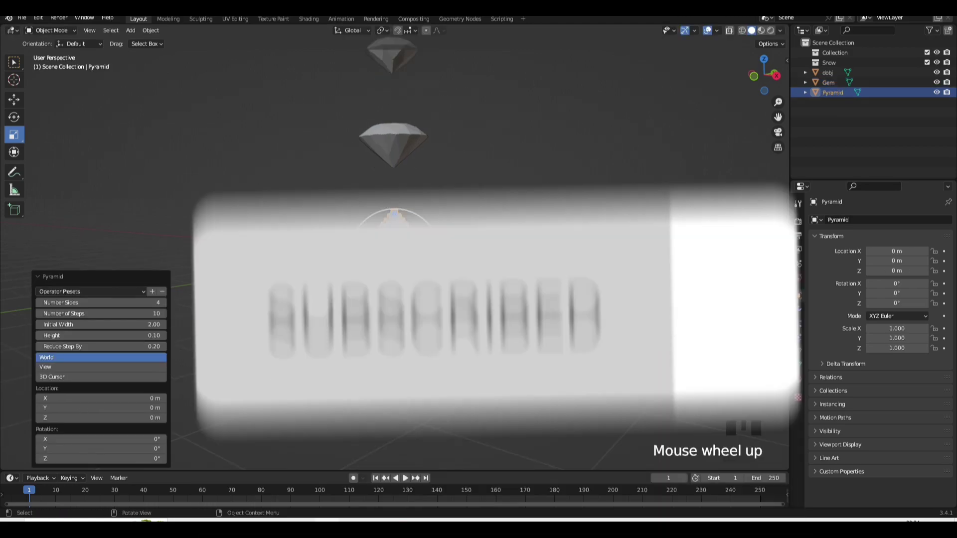